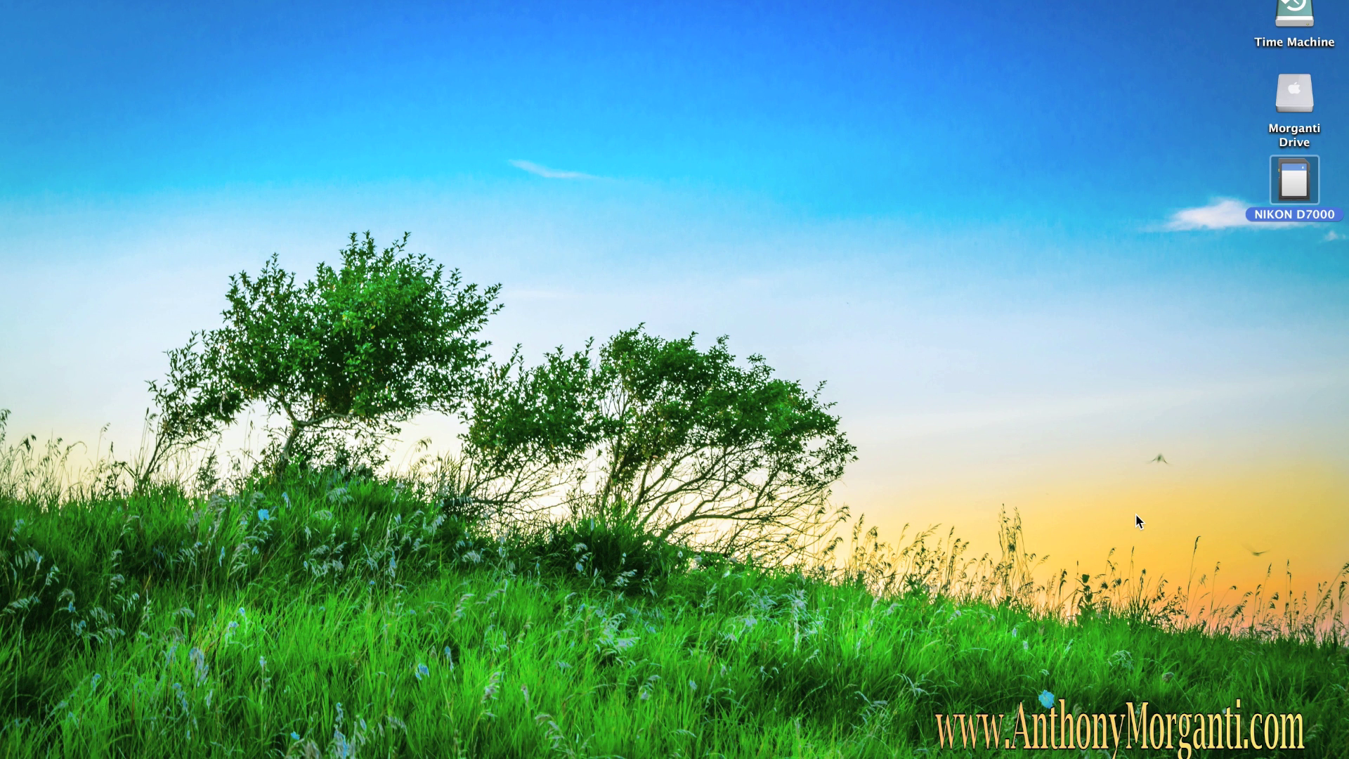
- Launch Photoshop Elements 11, leave the startup choice at Welcome Screen, and open the Organizer
{"action": "mouse_move", "coordinate": [874, 748]}
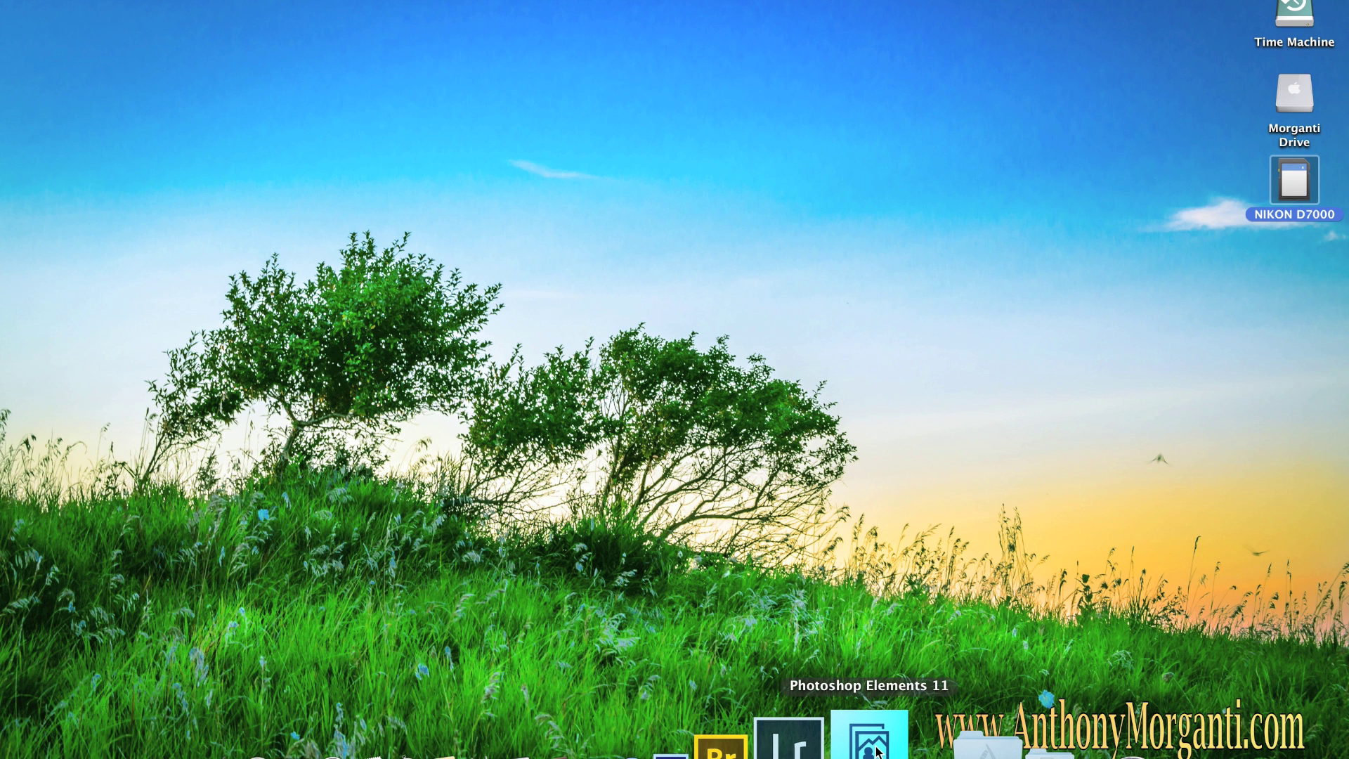
{"action": "left_click", "coordinate": [877, 751]}
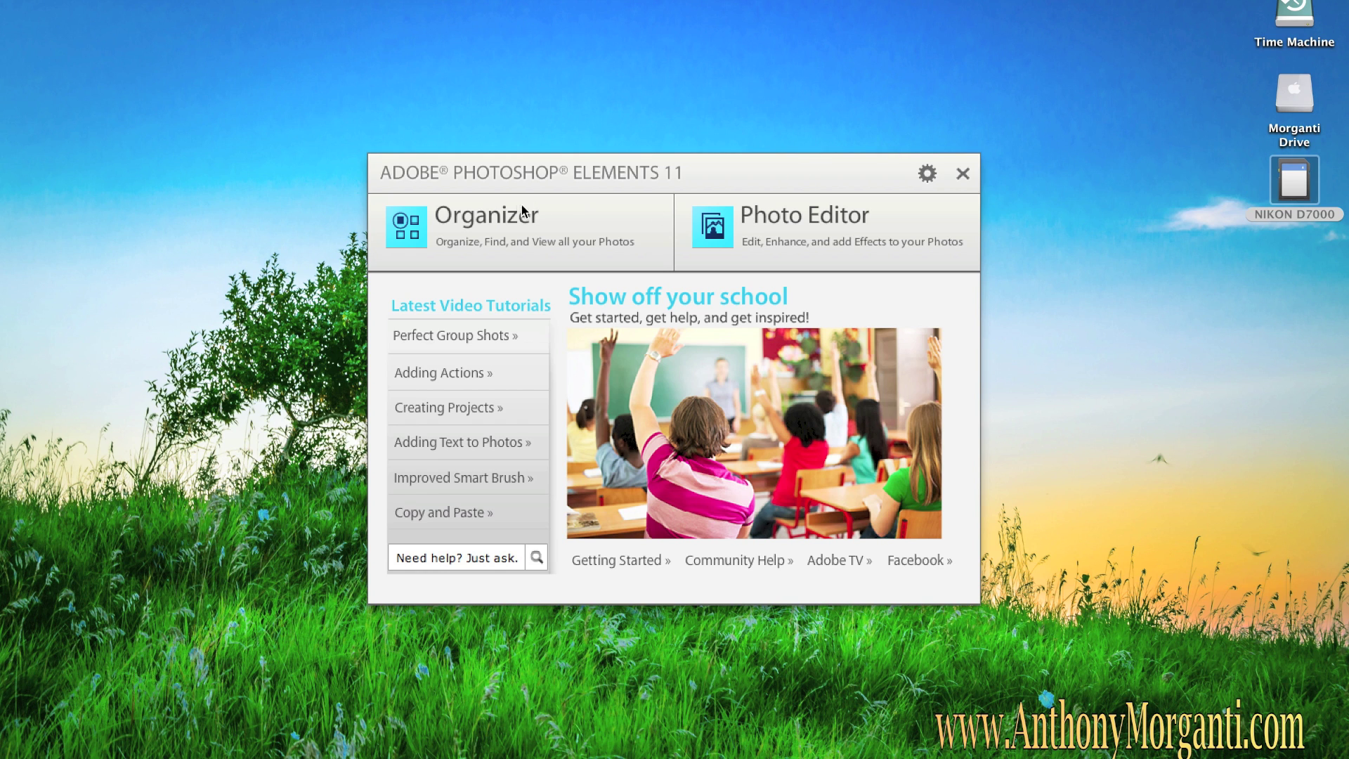
{"action": "left_click", "coordinate": [925, 176]}
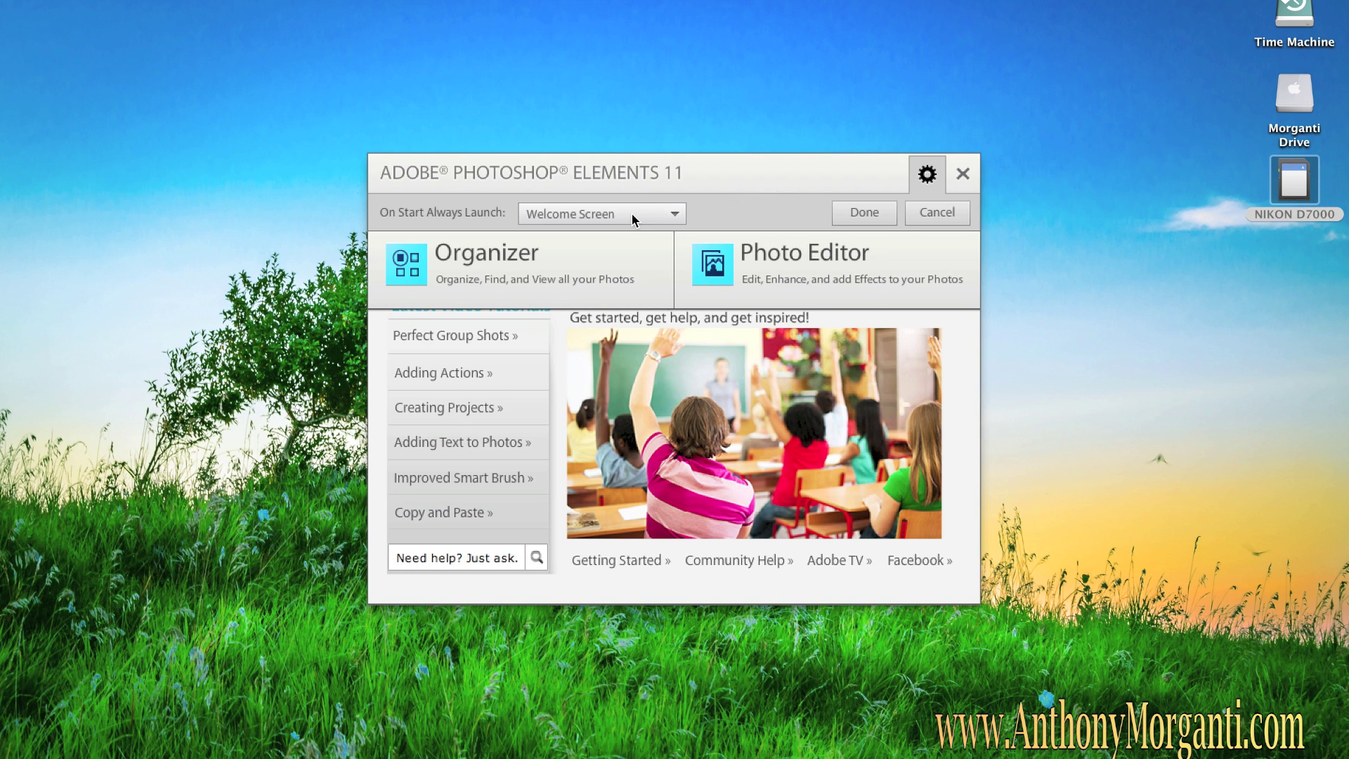
{"action": "left_click", "coordinate": [631, 213]}
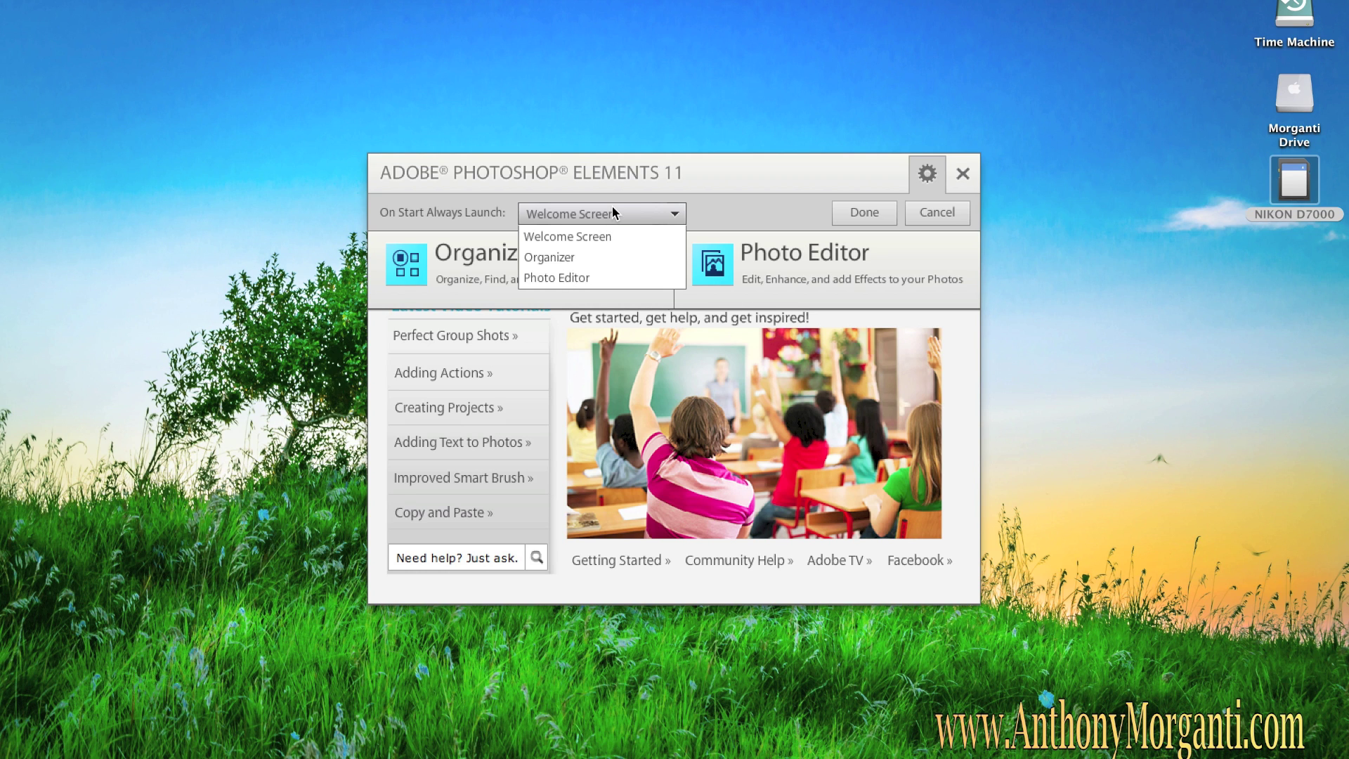
{"action": "left_click", "coordinate": [691, 219]}
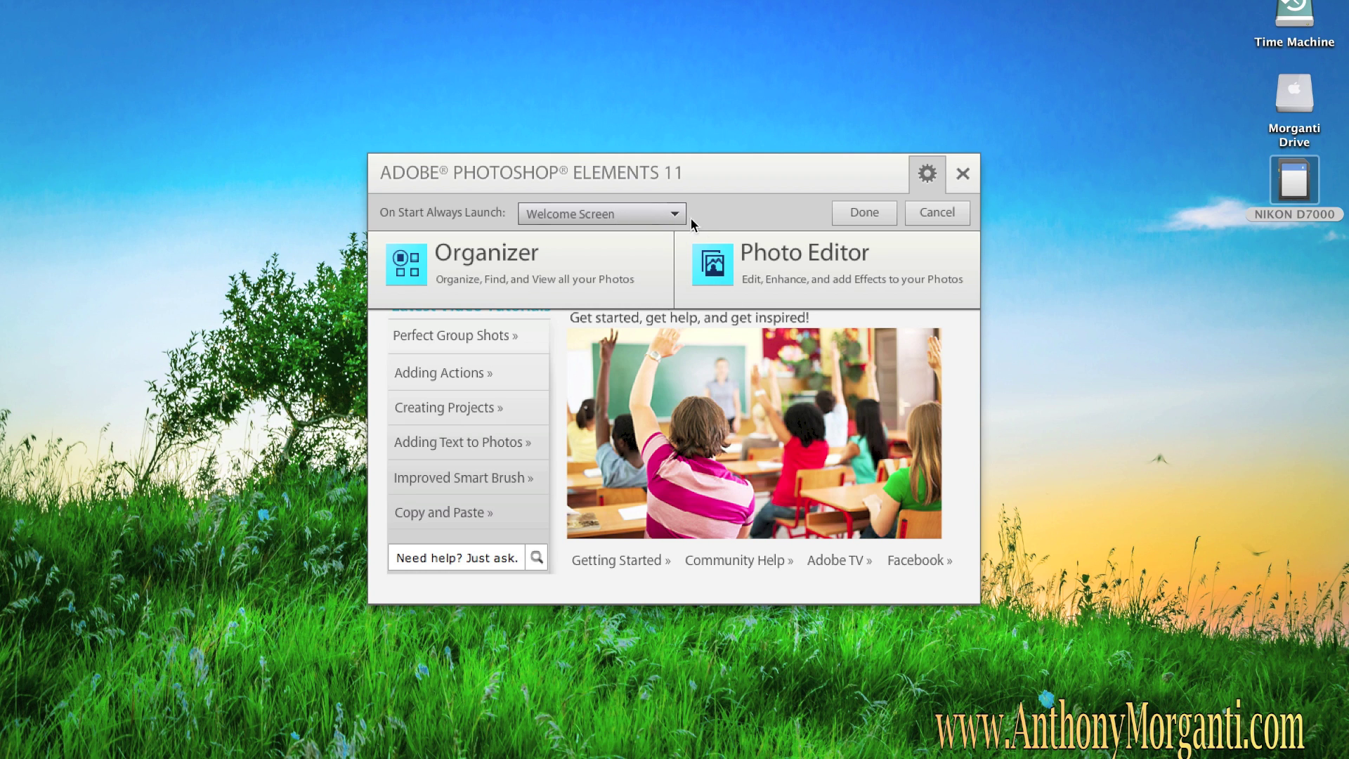
{"action": "left_click", "coordinate": [929, 215]}
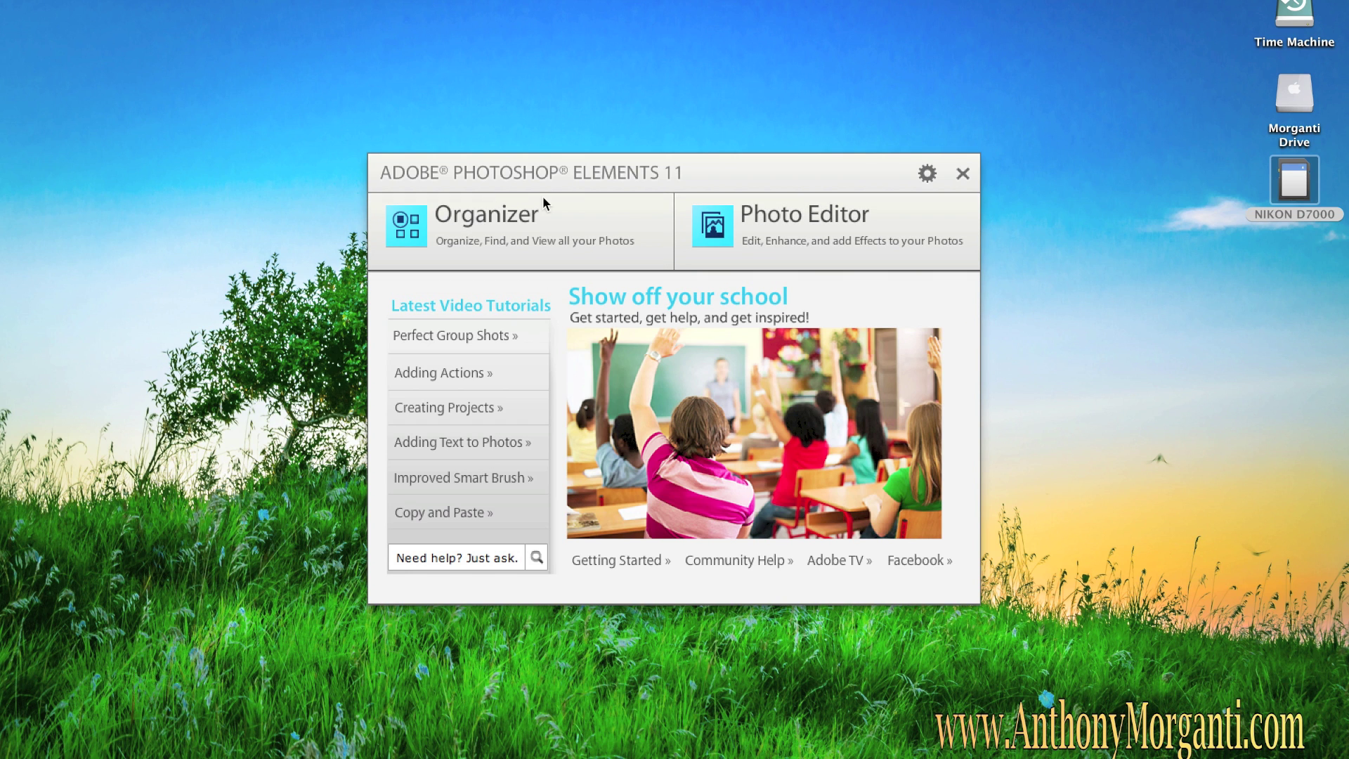
{"action": "left_click", "coordinate": [406, 218]}
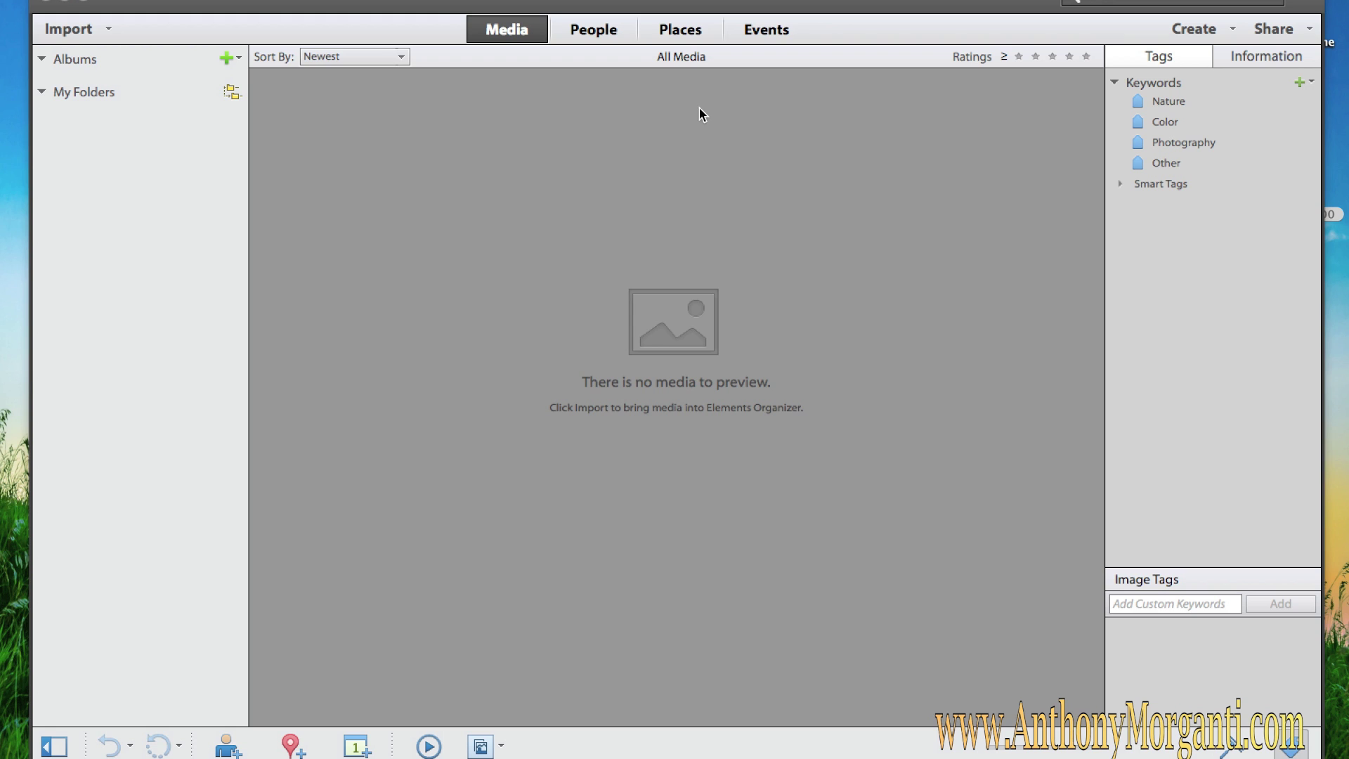
- Start importing from the NIKON D7000 camera card and switch to the Standard downloader
{"action": "left_click", "coordinate": [64, 28]}
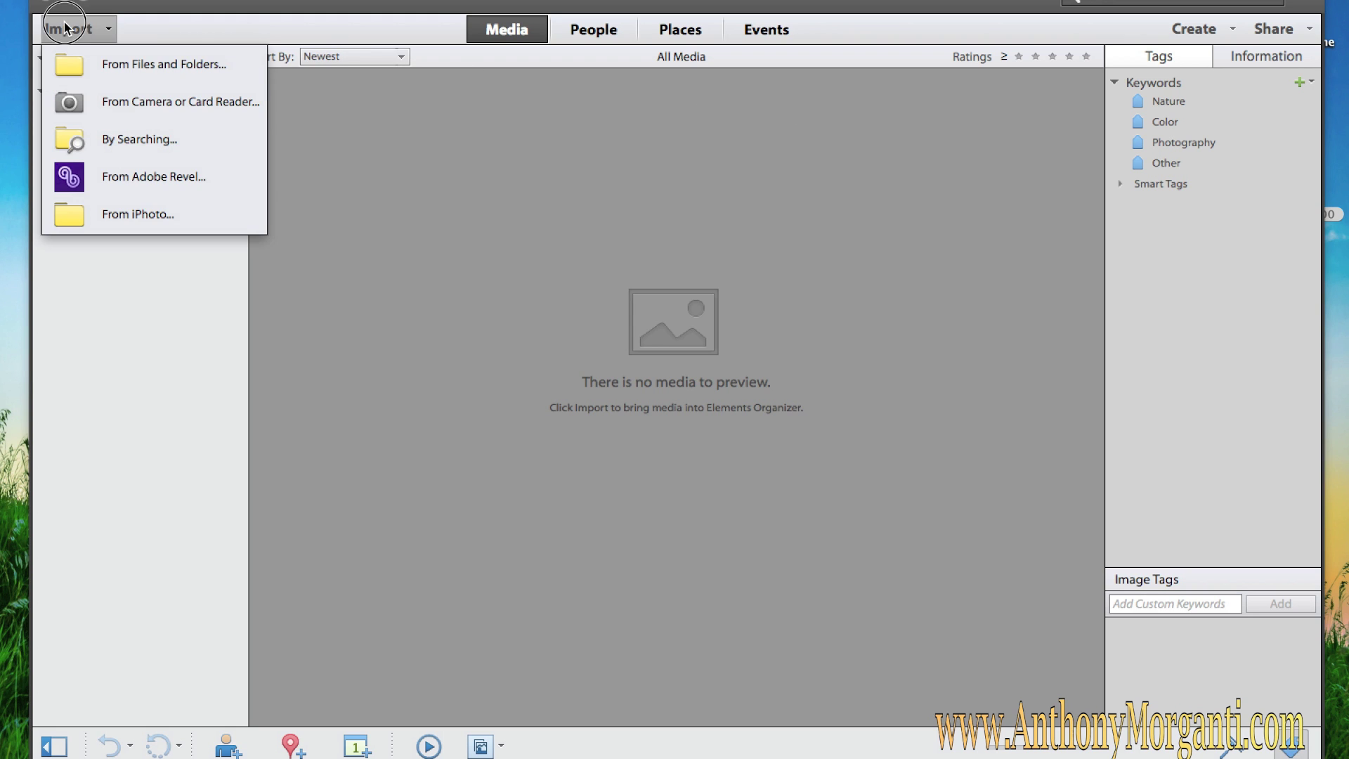
{"action": "left_click", "coordinate": [125, 110]}
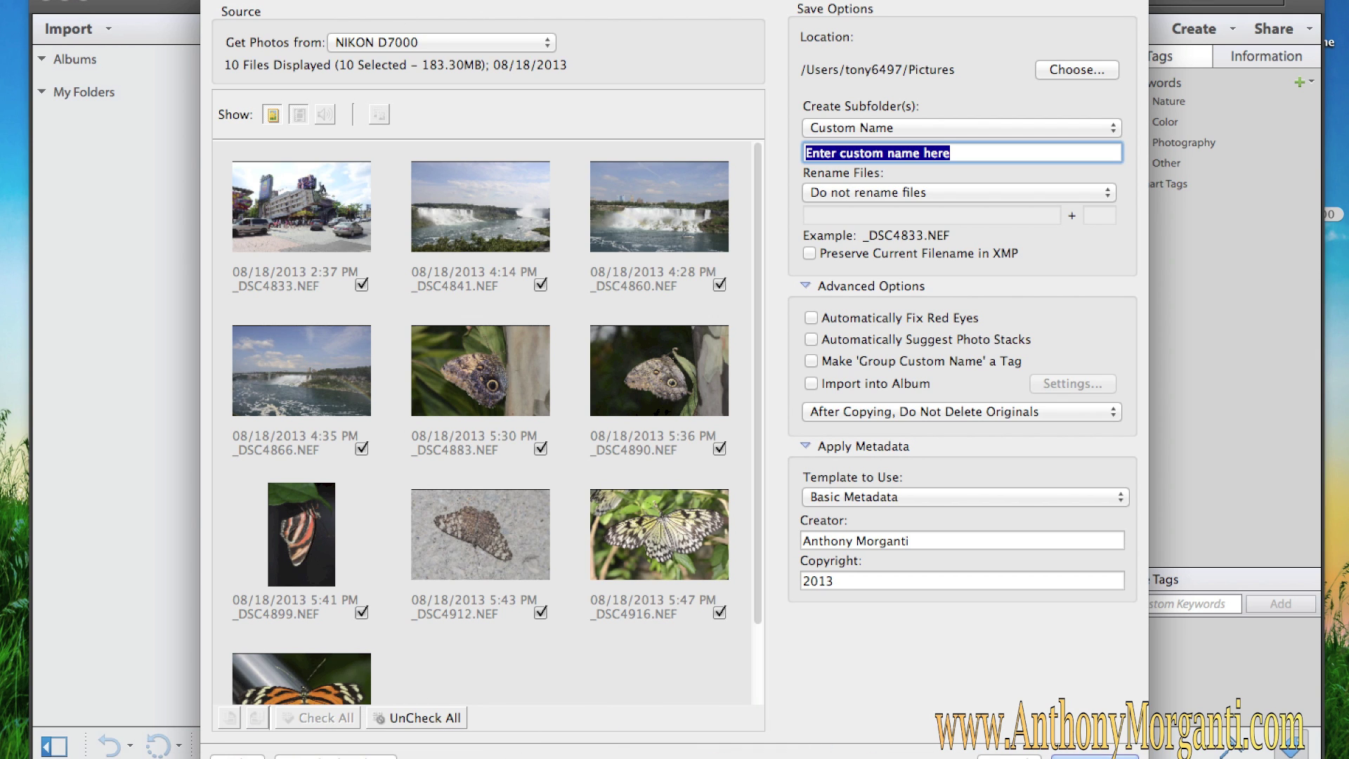
{"action": "left_click", "coordinate": [336, 755]}
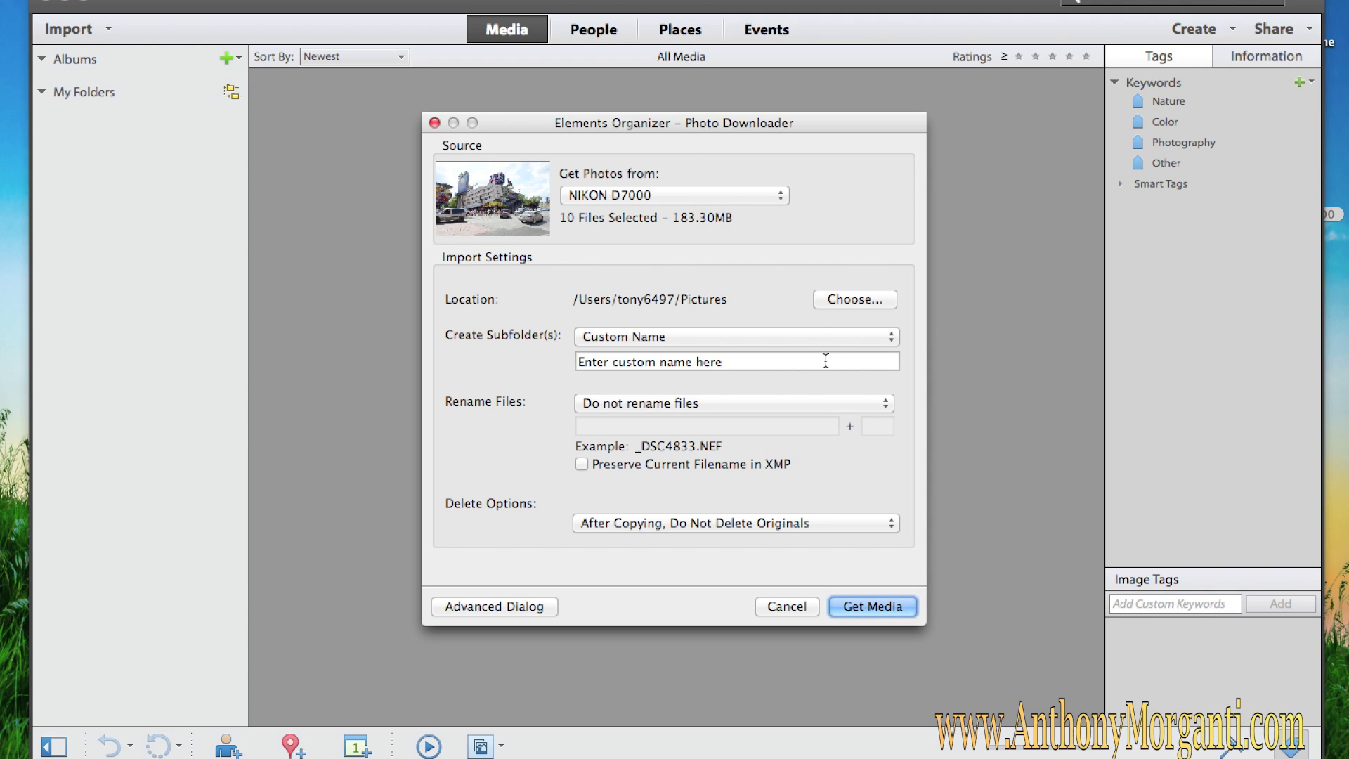
- Save imports into Shot Date (yyyy mm dd) subfolders, keeping NIKON D7000 as the source
{"action": "left_click", "coordinate": [832, 337]}
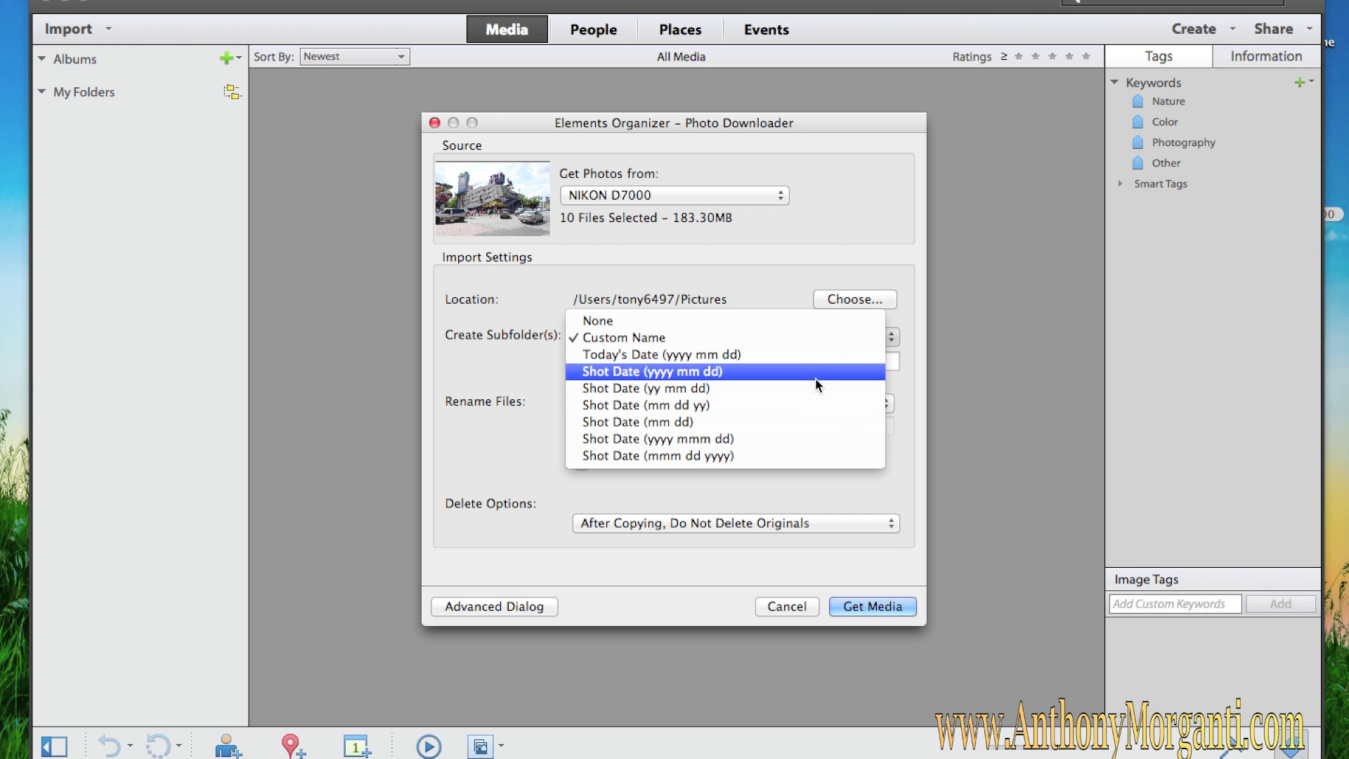
{"action": "left_click", "coordinate": [819, 368]}
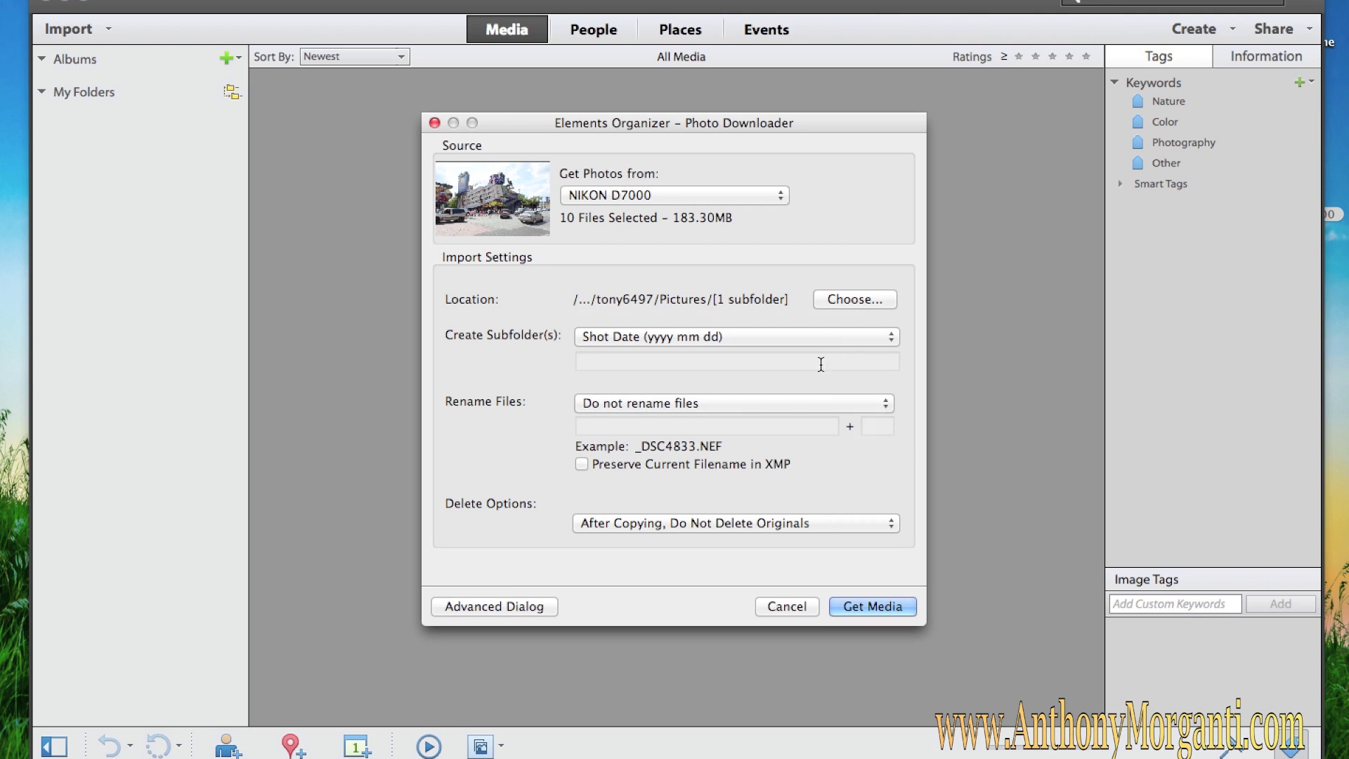
{"action": "left_click", "coordinate": [744, 197]}
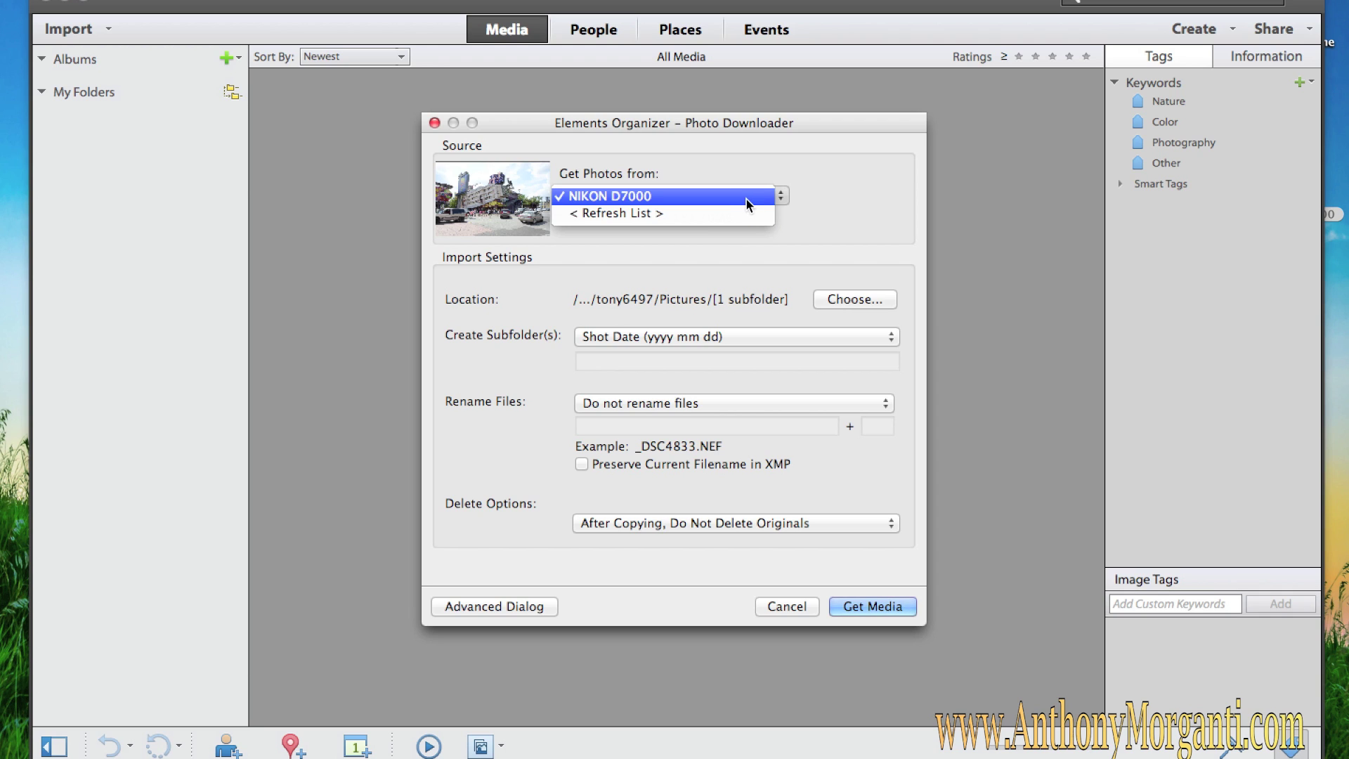
{"action": "left_click", "coordinate": [746, 200]}
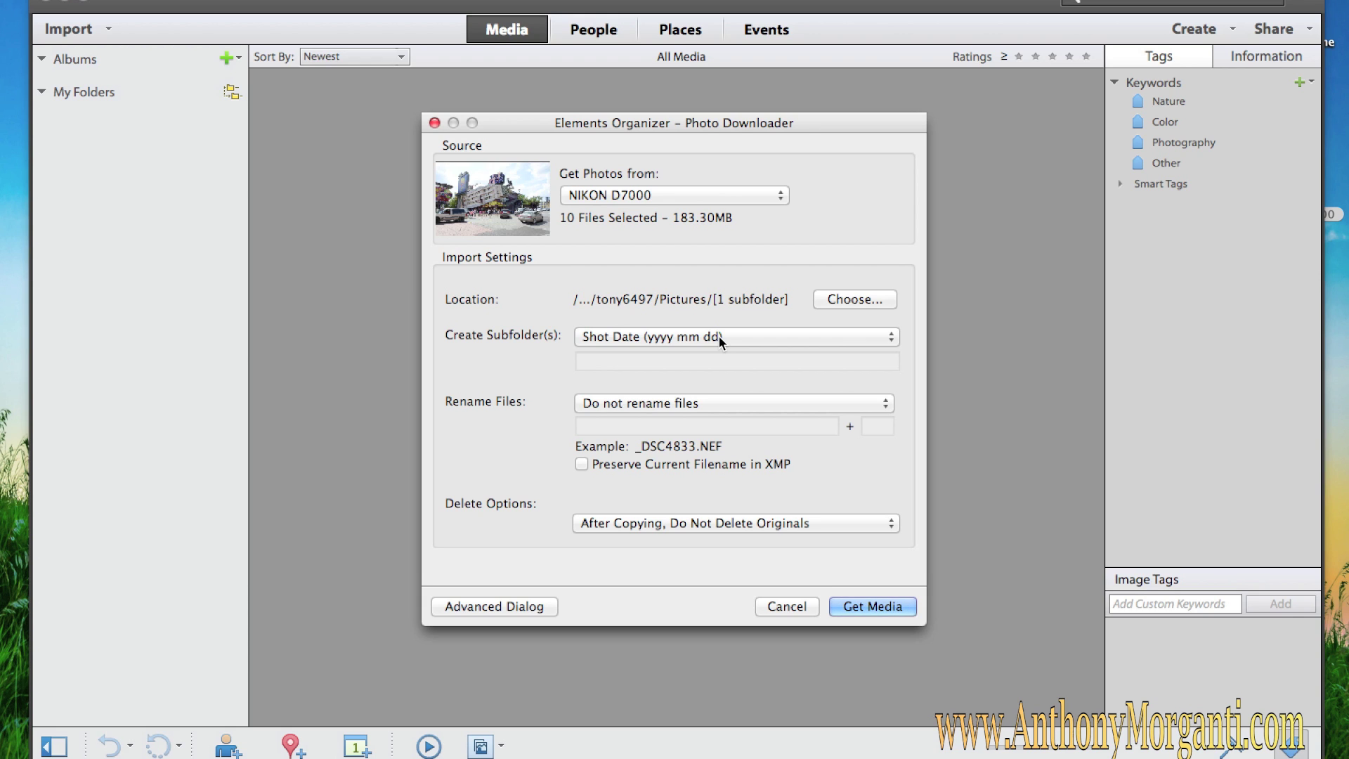
{"action": "left_click", "coordinate": [719, 336]}
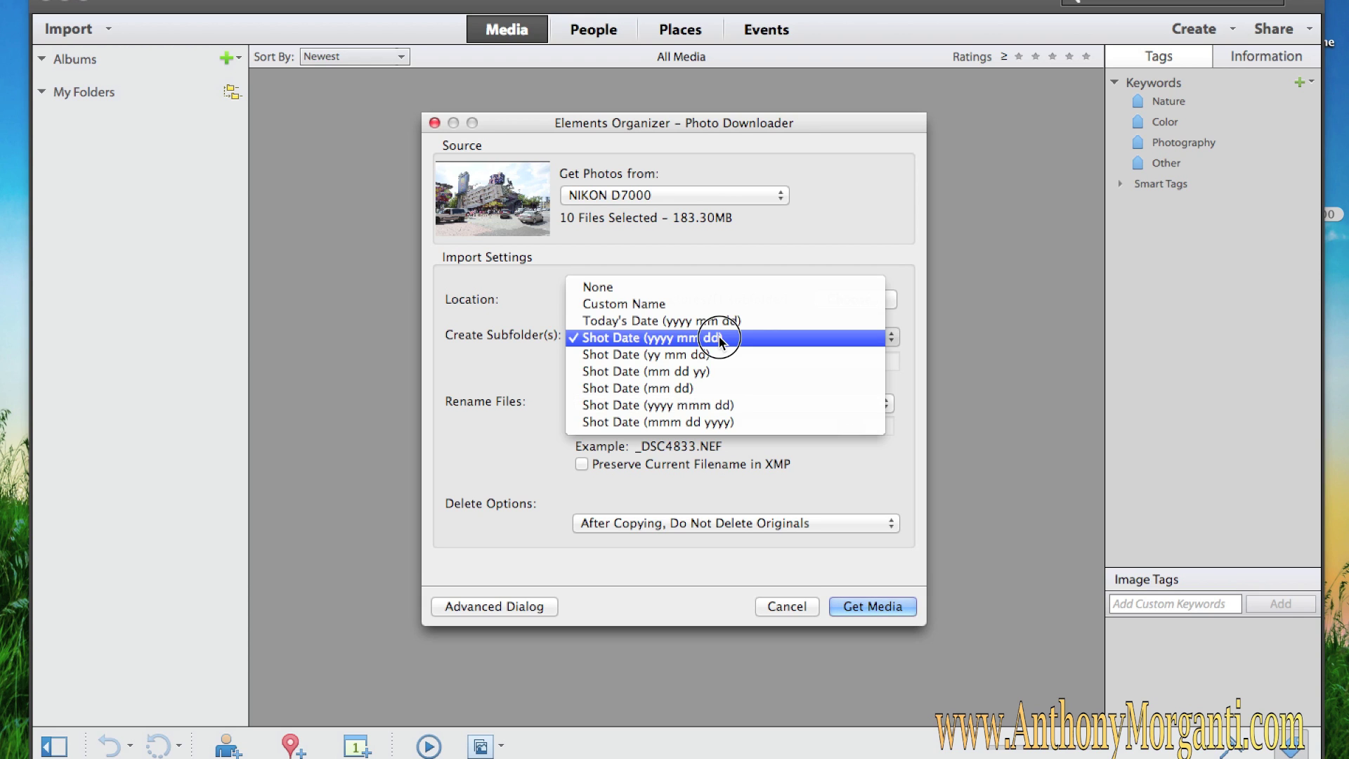
- Use a custom subfolder named 'Niagara Falls' and keep originals after copying
{"action": "left_click", "coordinate": [664, 305]}
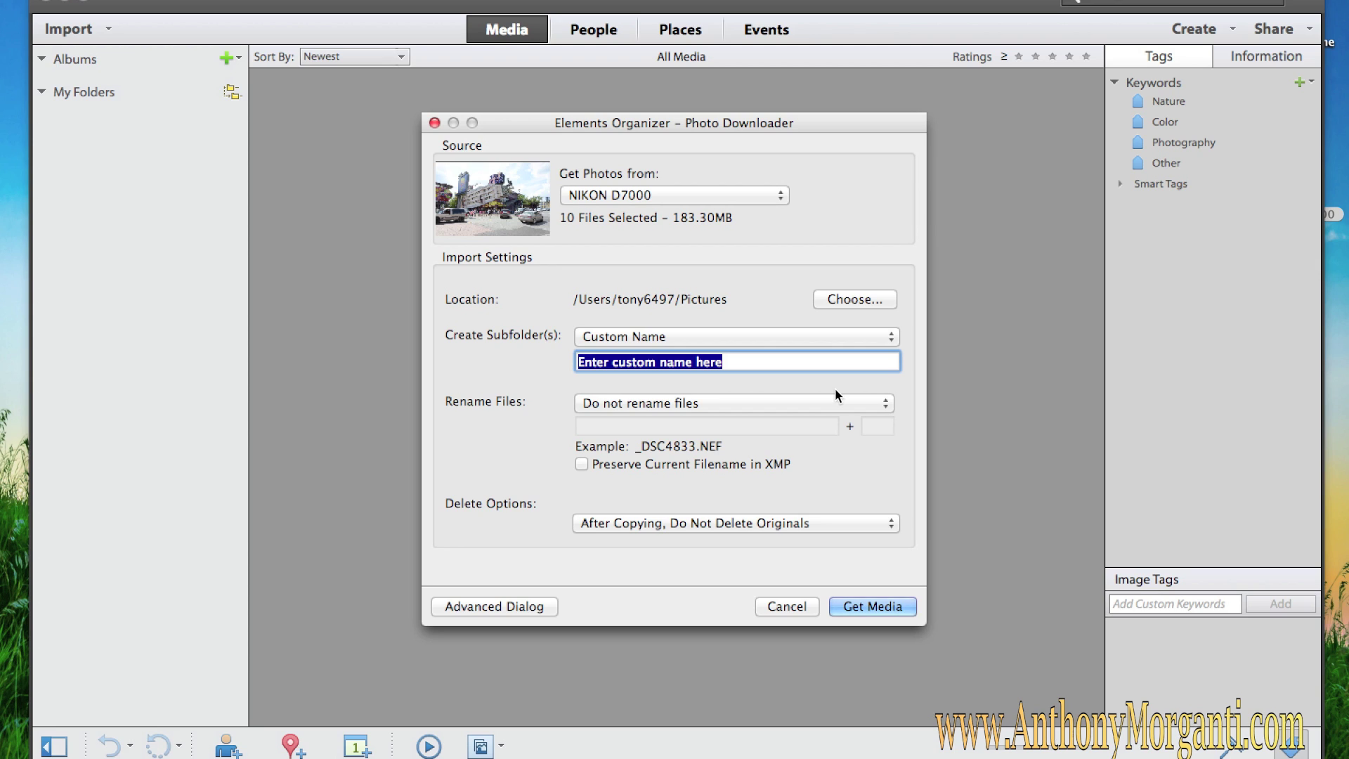
{"action": "type", "text": "Nla"}
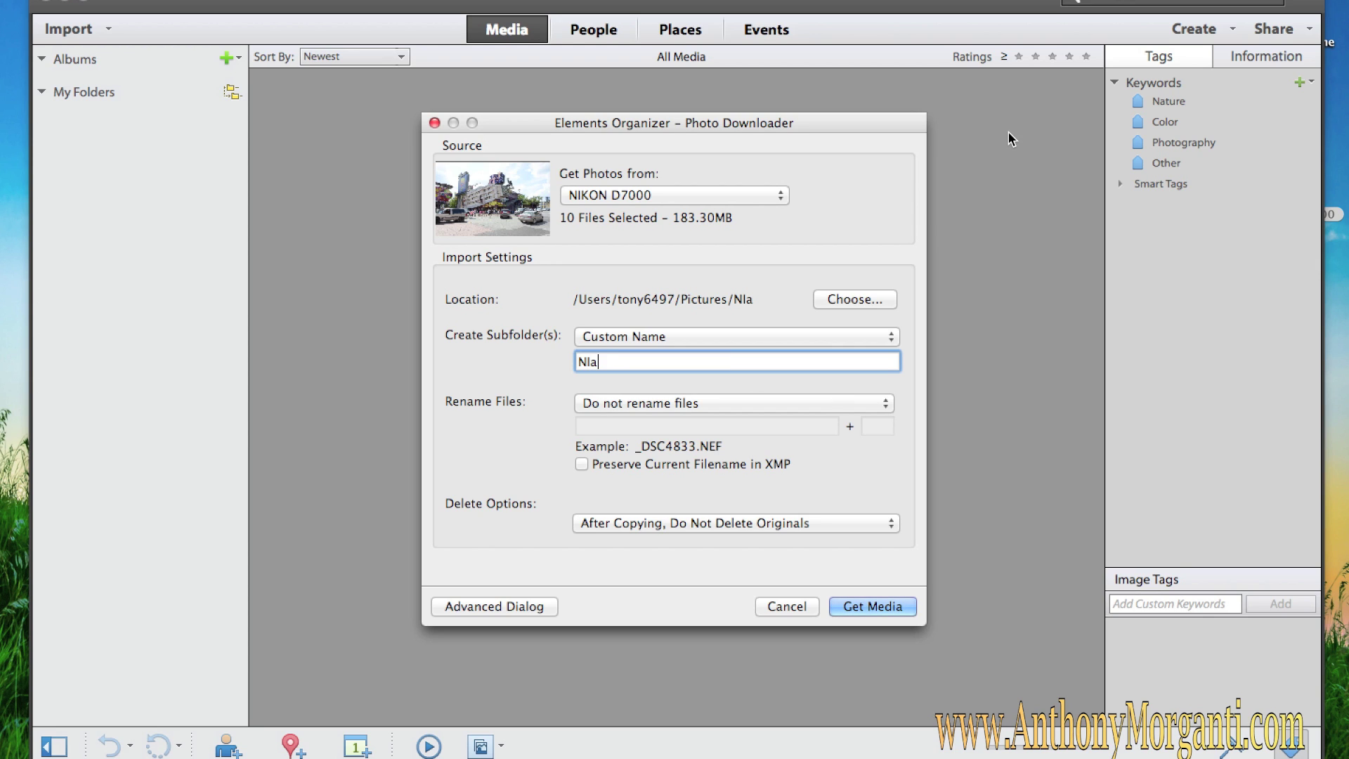
{"action": "type", "text": "gara Falls"}
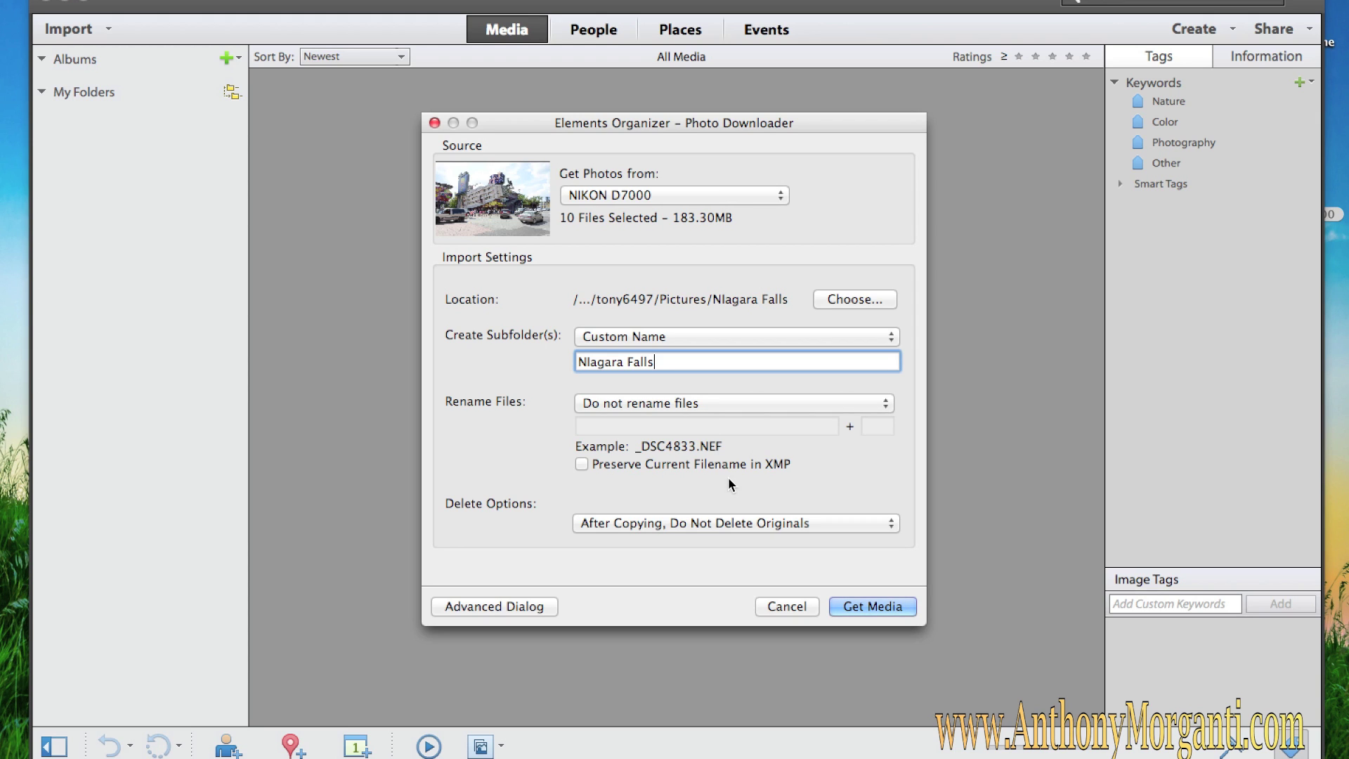
{"action": "left_click", "coordinate": [803, 528]}
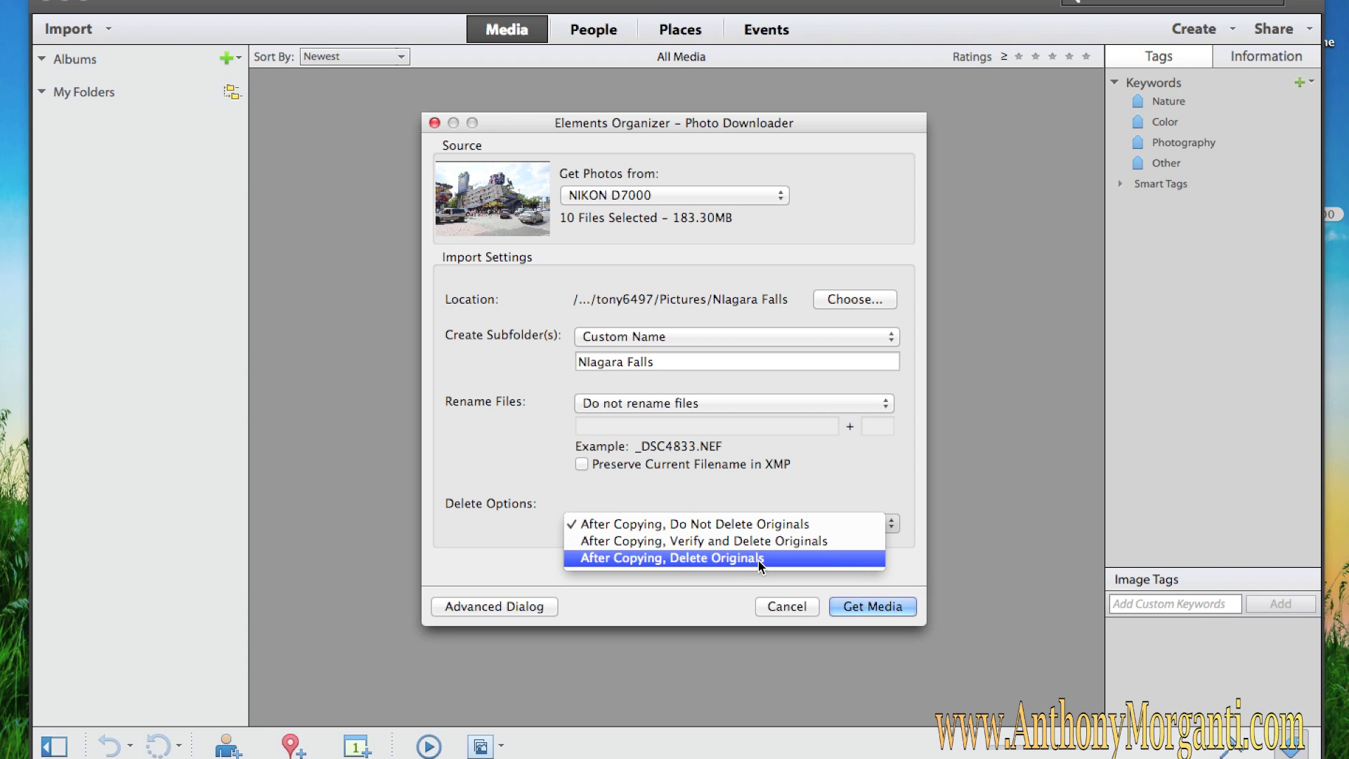
{"action": "left_click", "coordinate": [724, 523]}
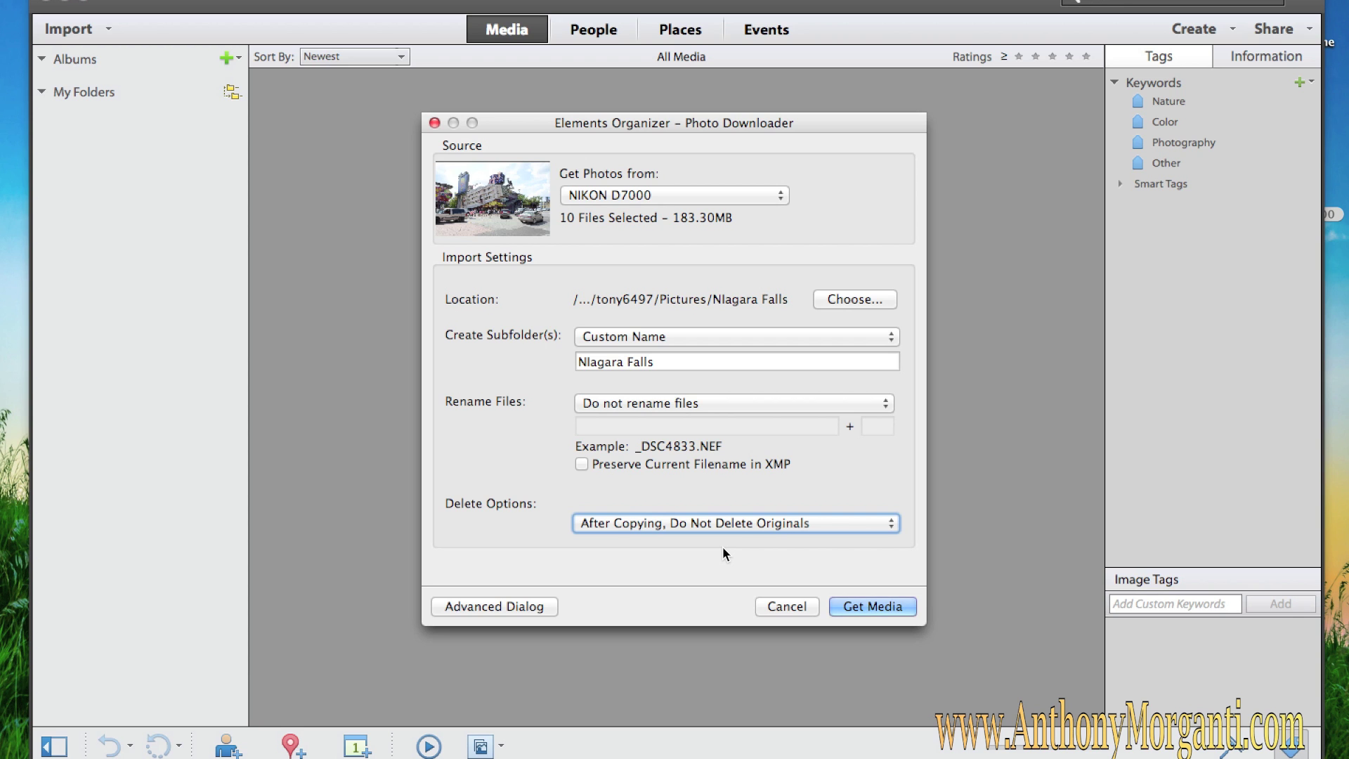
- Switch to the Advanced Dialog and leave Import into Album turned off
{"action": "left_click", "coordinate": [499, 606]}
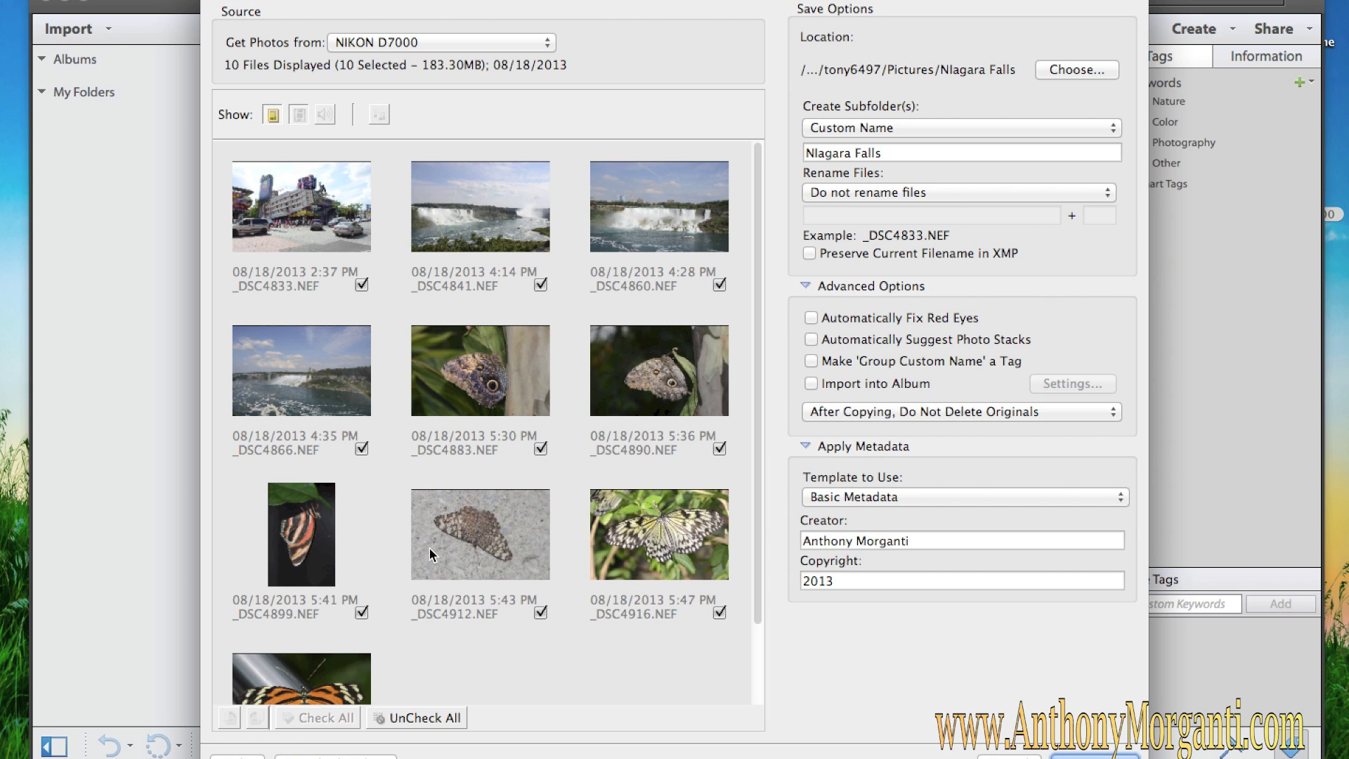
{"action": "scroll", "coordinate": [429, 548], "scroll_direction": "down", "scroll_amount": 3}
{"action": "scroll", "coordinate": [429, 548], "scroll_direction": "up", "scroll_amount": 3}
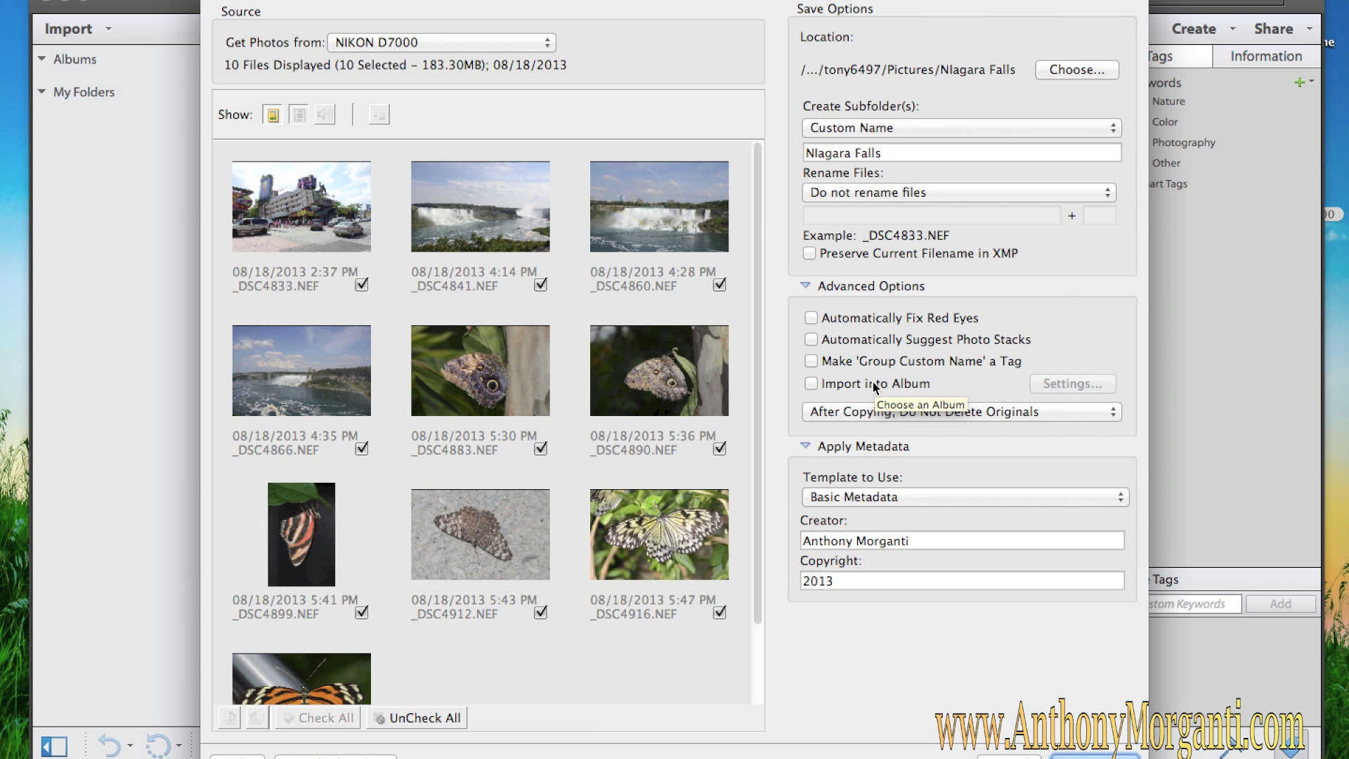
{"action": "left_click", "coordinate": [811, 383]}
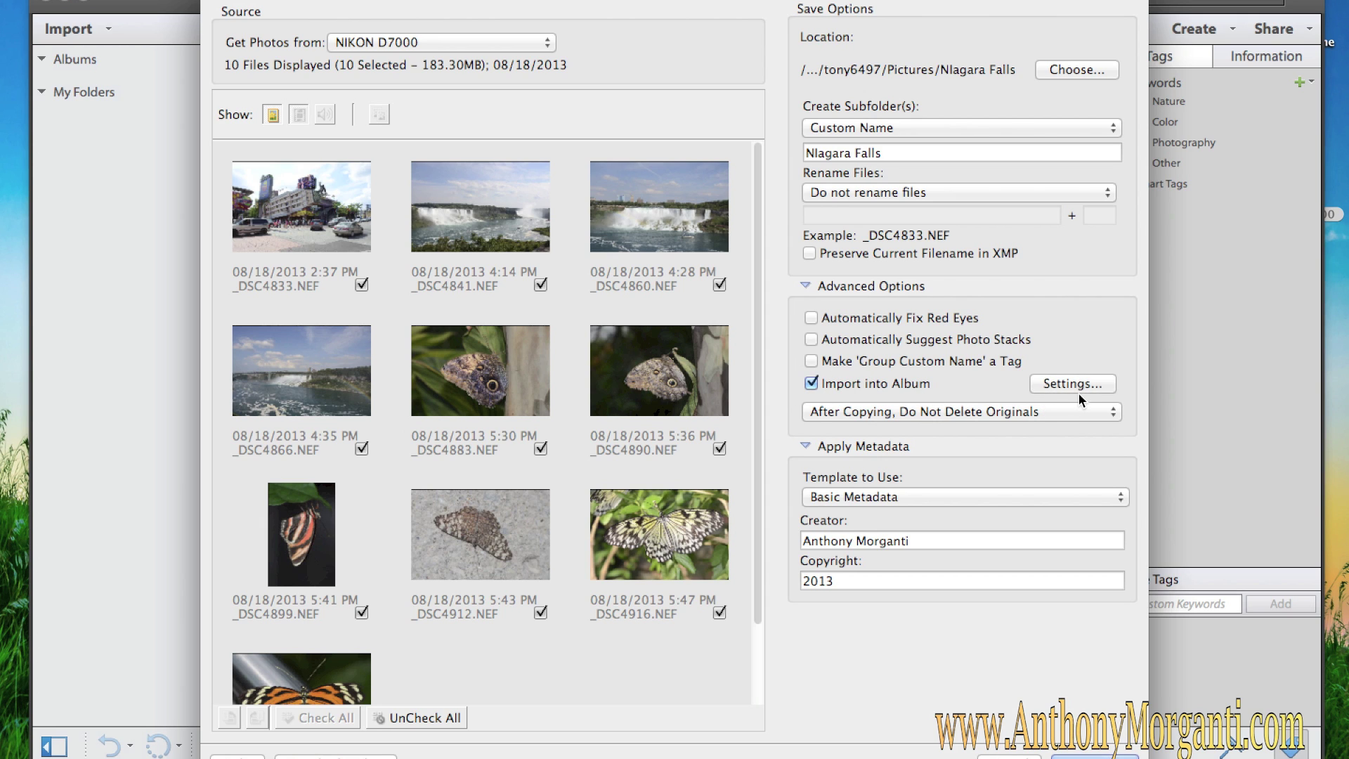
{"action": "left_click", "coordinate": [1079, 388]}
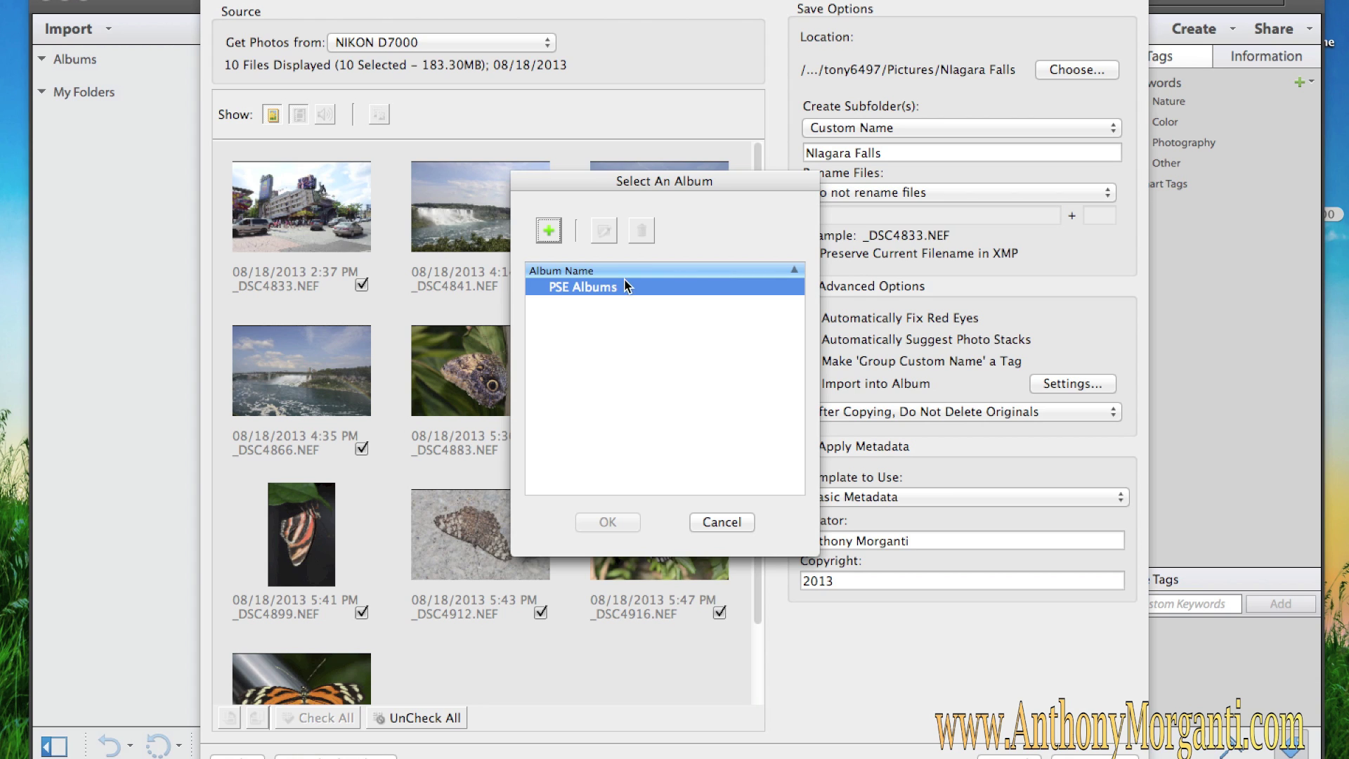
{"action": "left_click", "coordinate": [723, 522]}
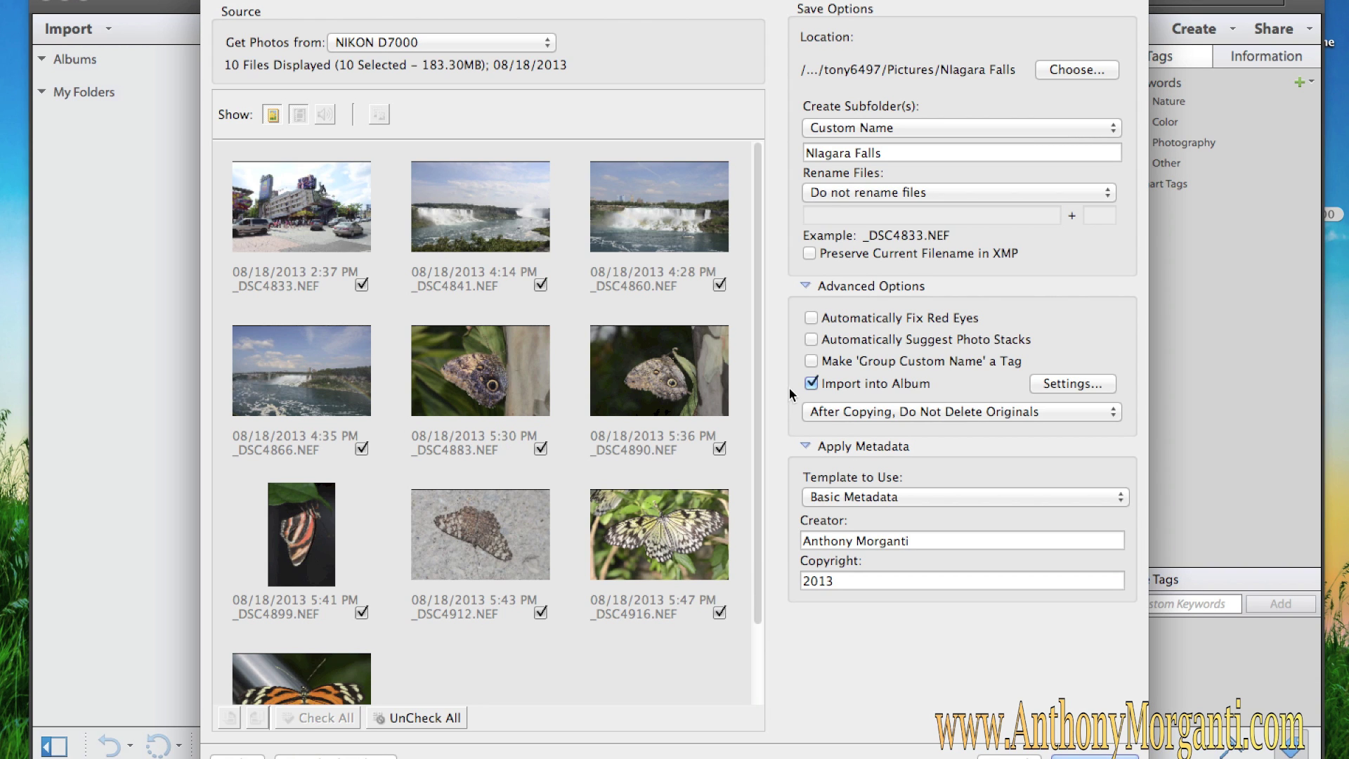
{"action": "left_click", "coordinate": [811, 384]}
- Keep Basic Metadata as the template to use
{"action": "left_click", "coordinate": [893, 497]}
{"action": "left_click", "coordinate": [894, 497]}
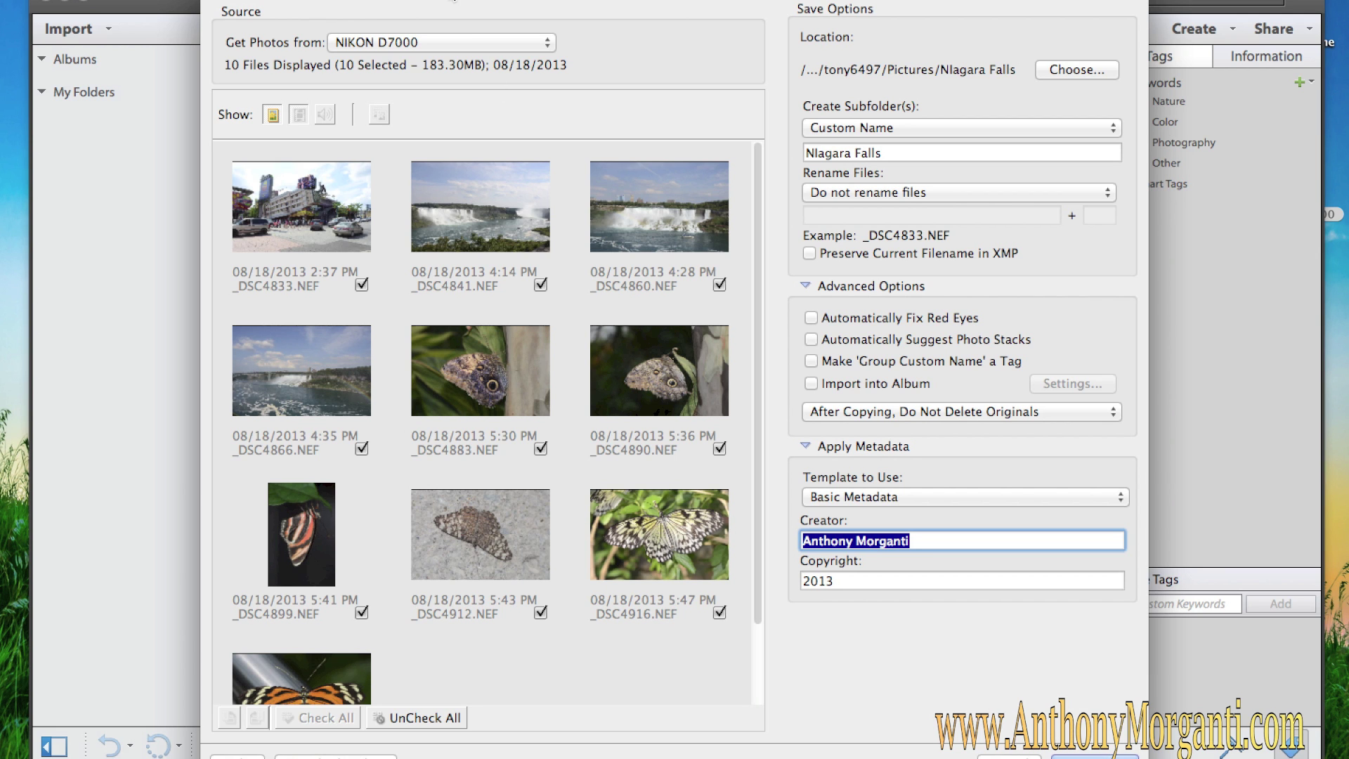
{"action": "left_click_drag", "start_coordinate": [453, 1], "coordinate": [215, 2]}
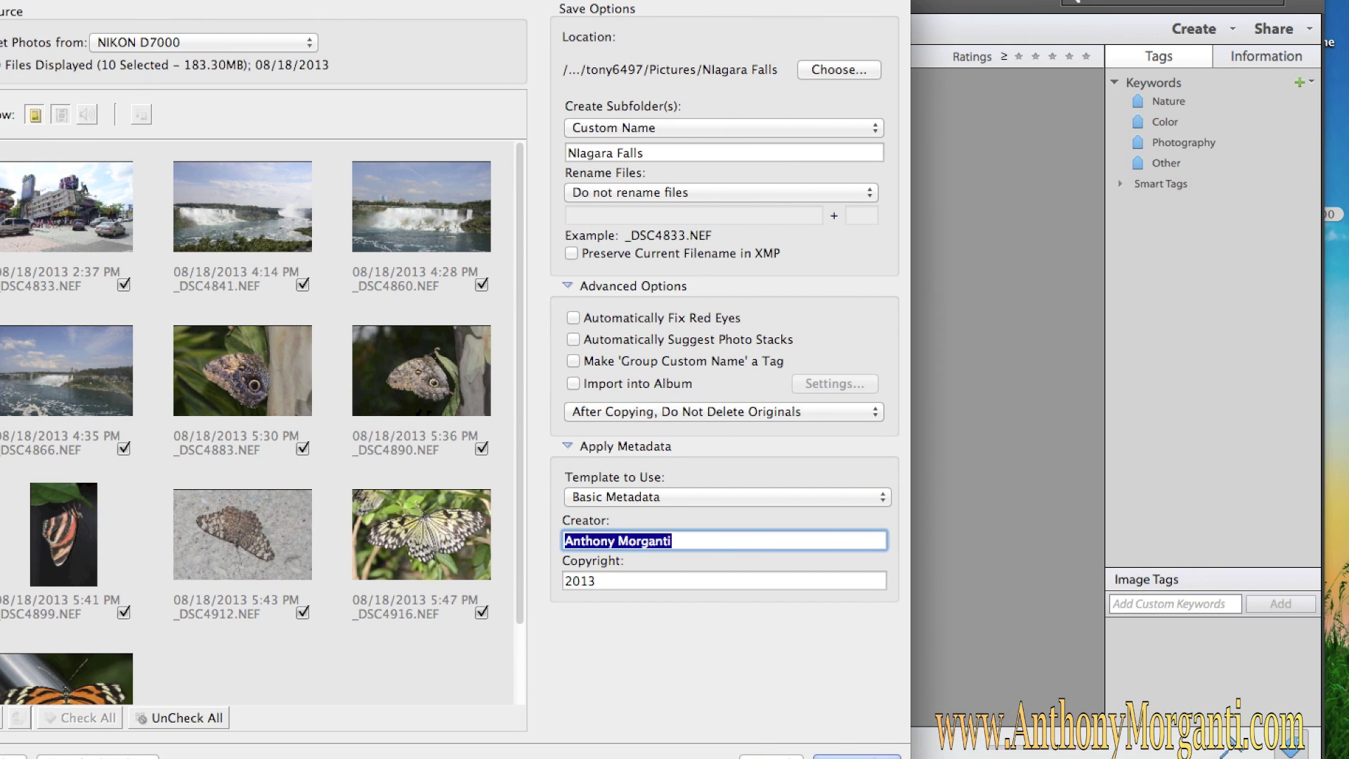
- Import the ten photos and preview the orange butterfly photo full size
{"action": "left_click", "coordinate": [851, 753]}
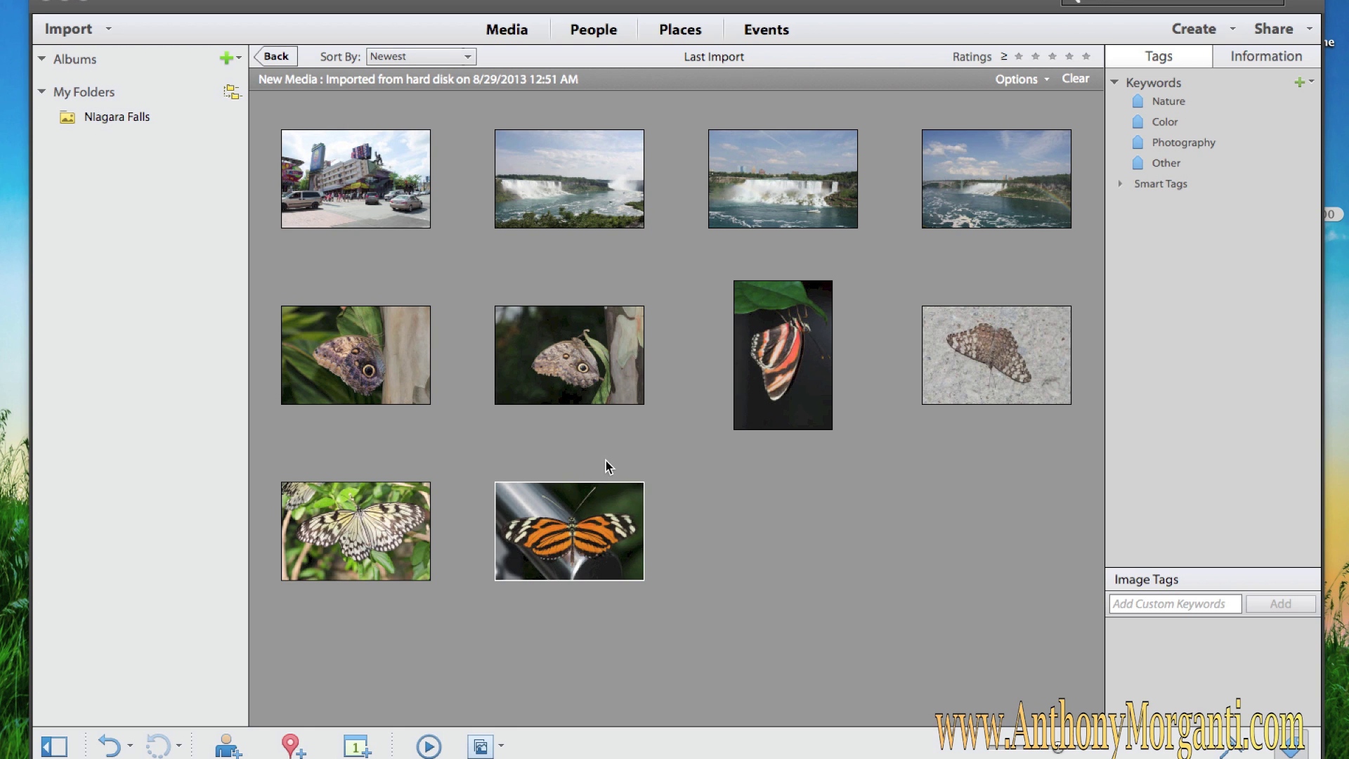
{"action": "double_click", "coordinate": [580, 513]}
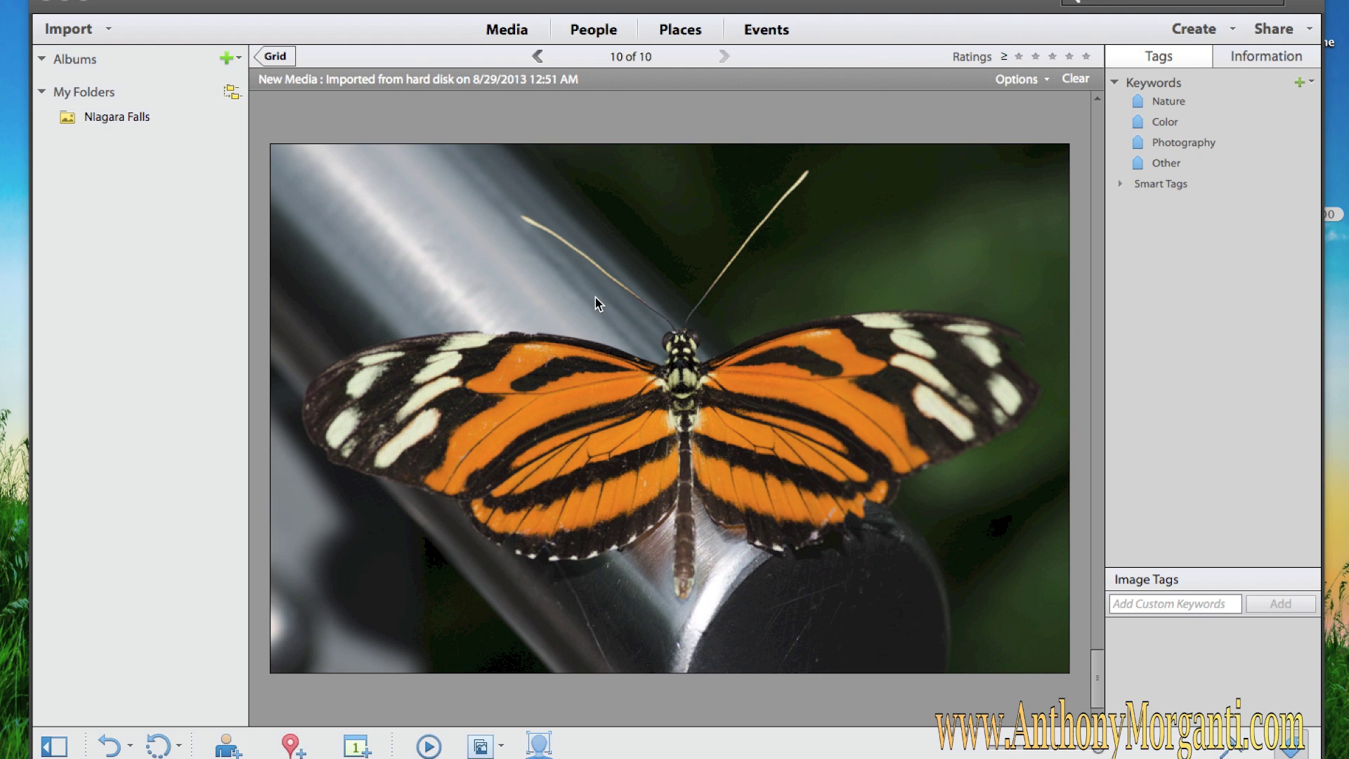
{"action": "left_click", "coordinate": [274, 58]}
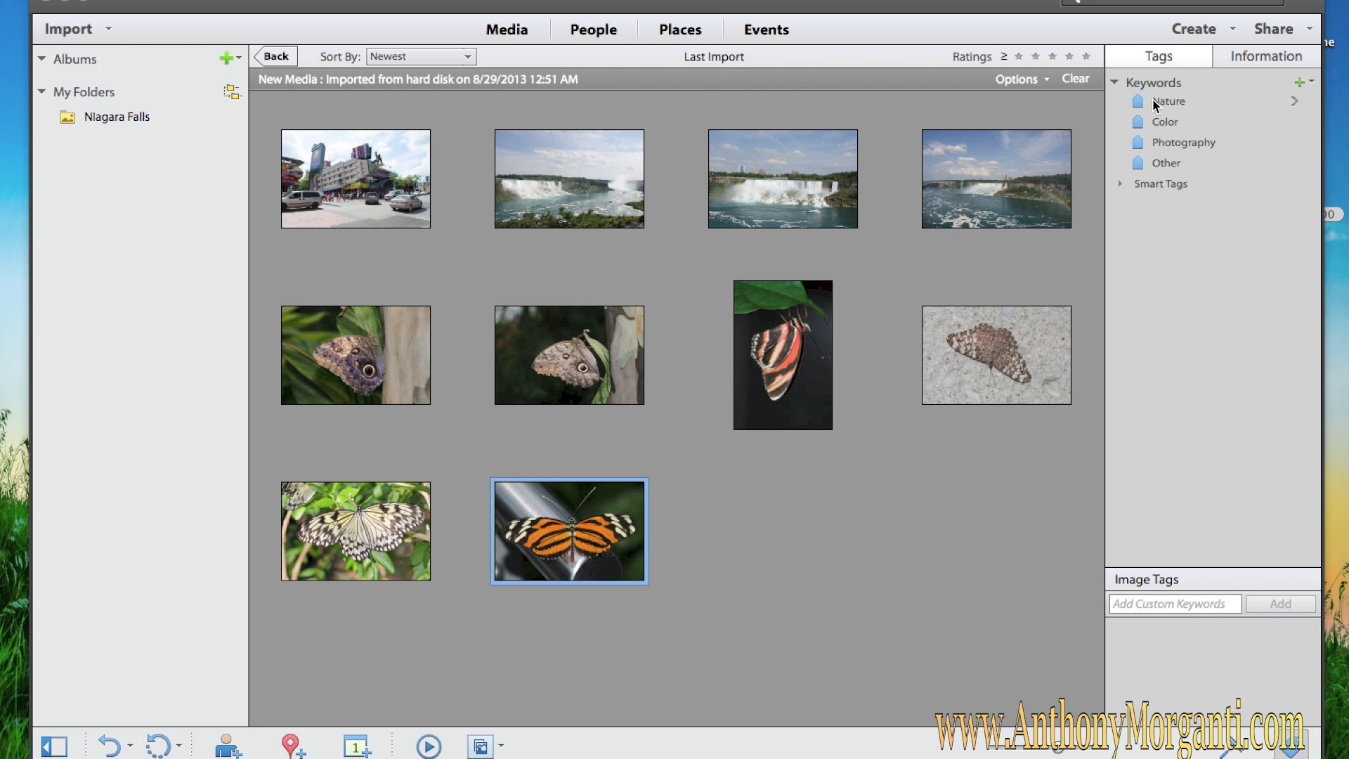
- Apply the Nature keyword to the six butterfly photos, then preview a waterfall photo
{"action": "left_click_drag", "start_coordinate": [1153, 98], "coordinate": [1015, 344]}
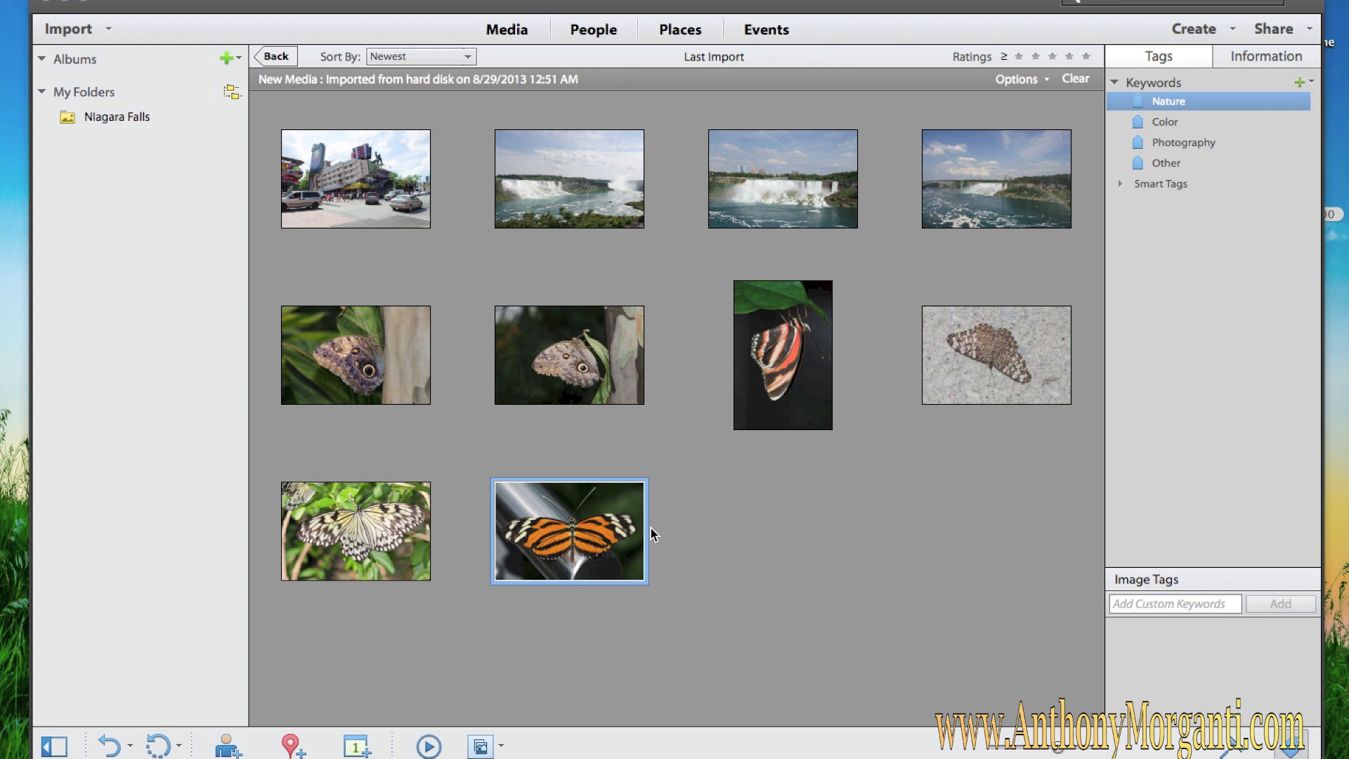
{"action": "left_click", "coordinate": [349, 380]}
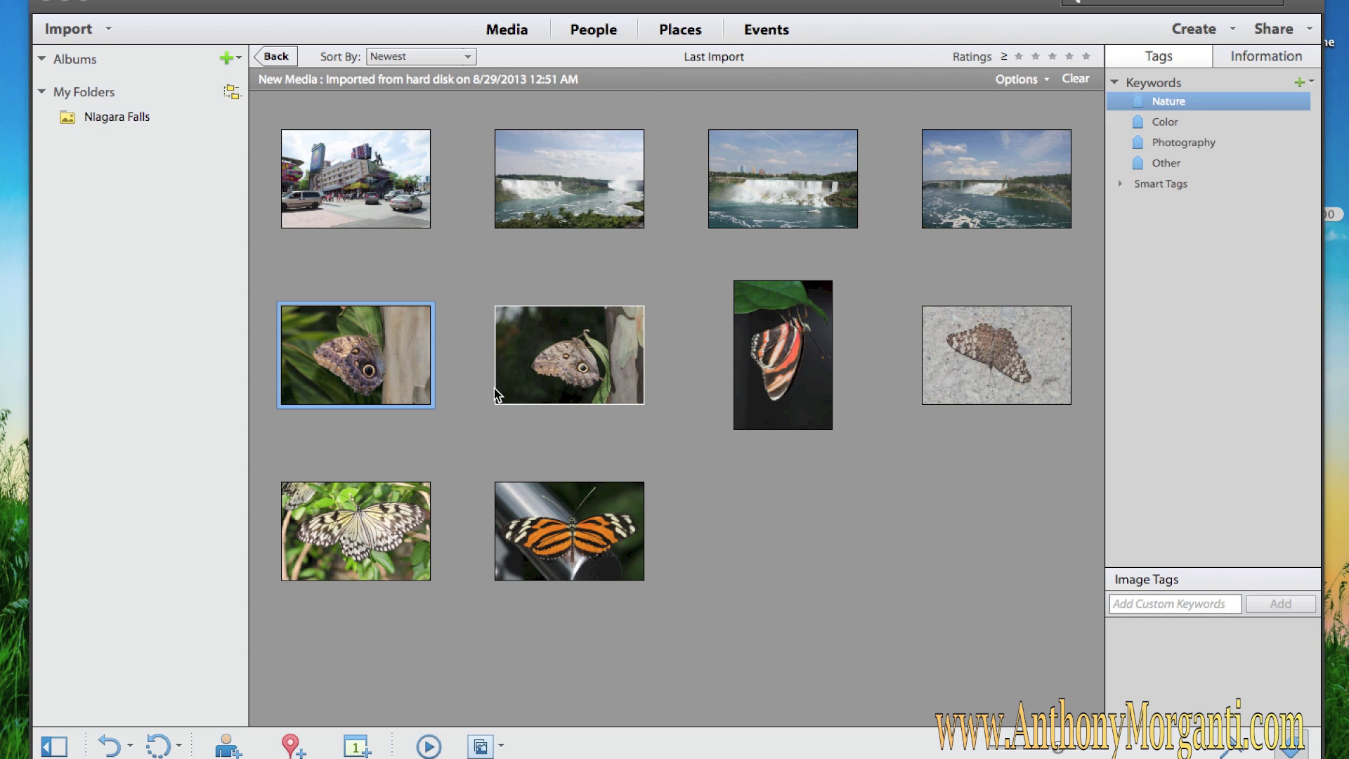
{"action": "left_click", "coordinate": [560, 532], "text": "shift"}
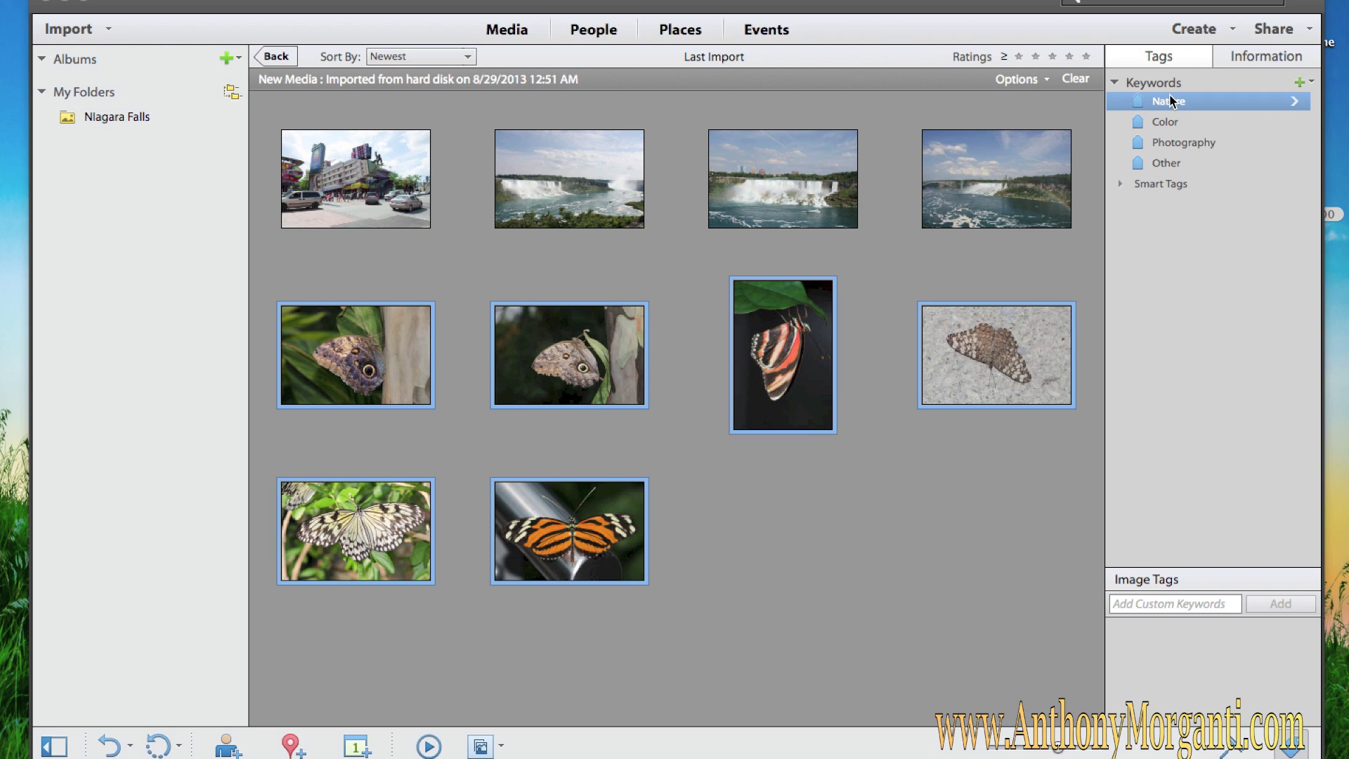
{"action": "left_click_drag", "start_coordinate": [1184, 100], "coordinate": [786, 344]}
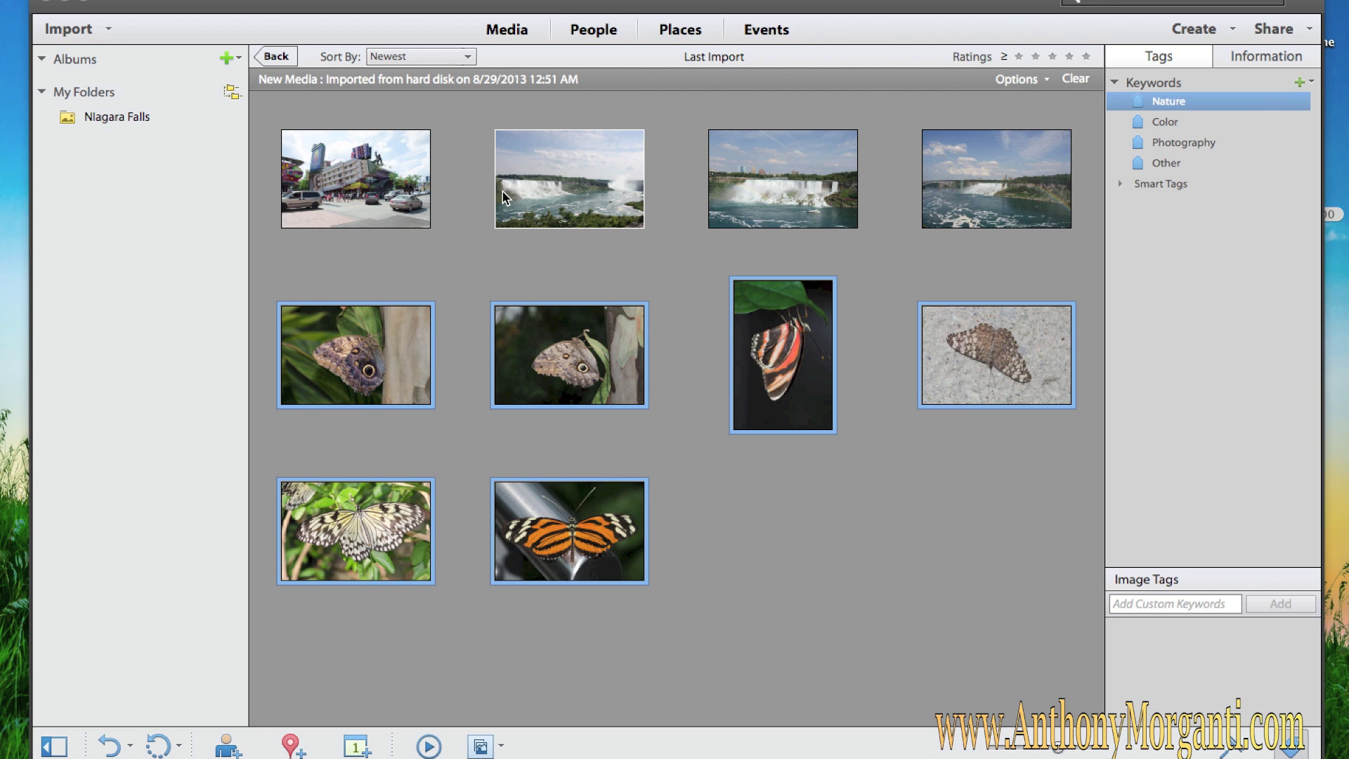
{"action": "double_click", "coordinate": [779, 187]}
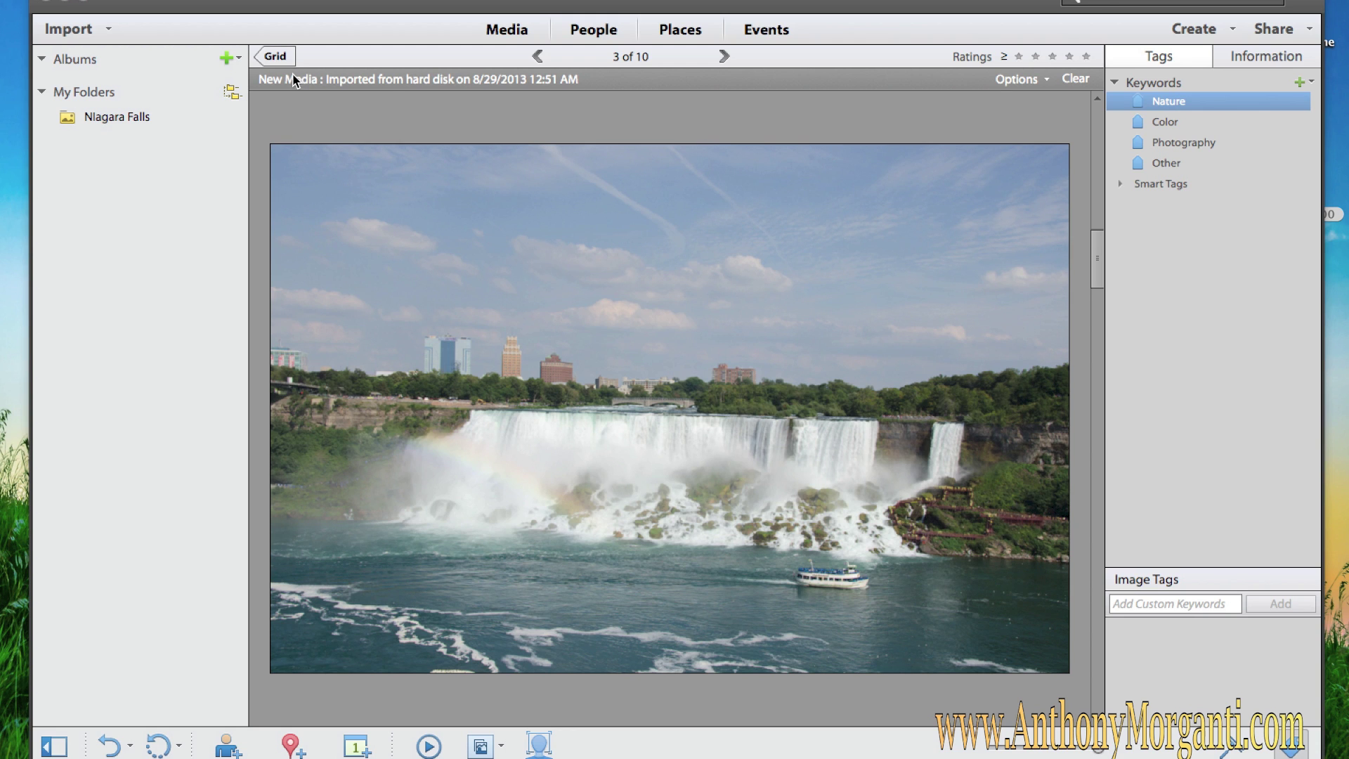
{"action": "left_click", "coordinate": [276, 56]}
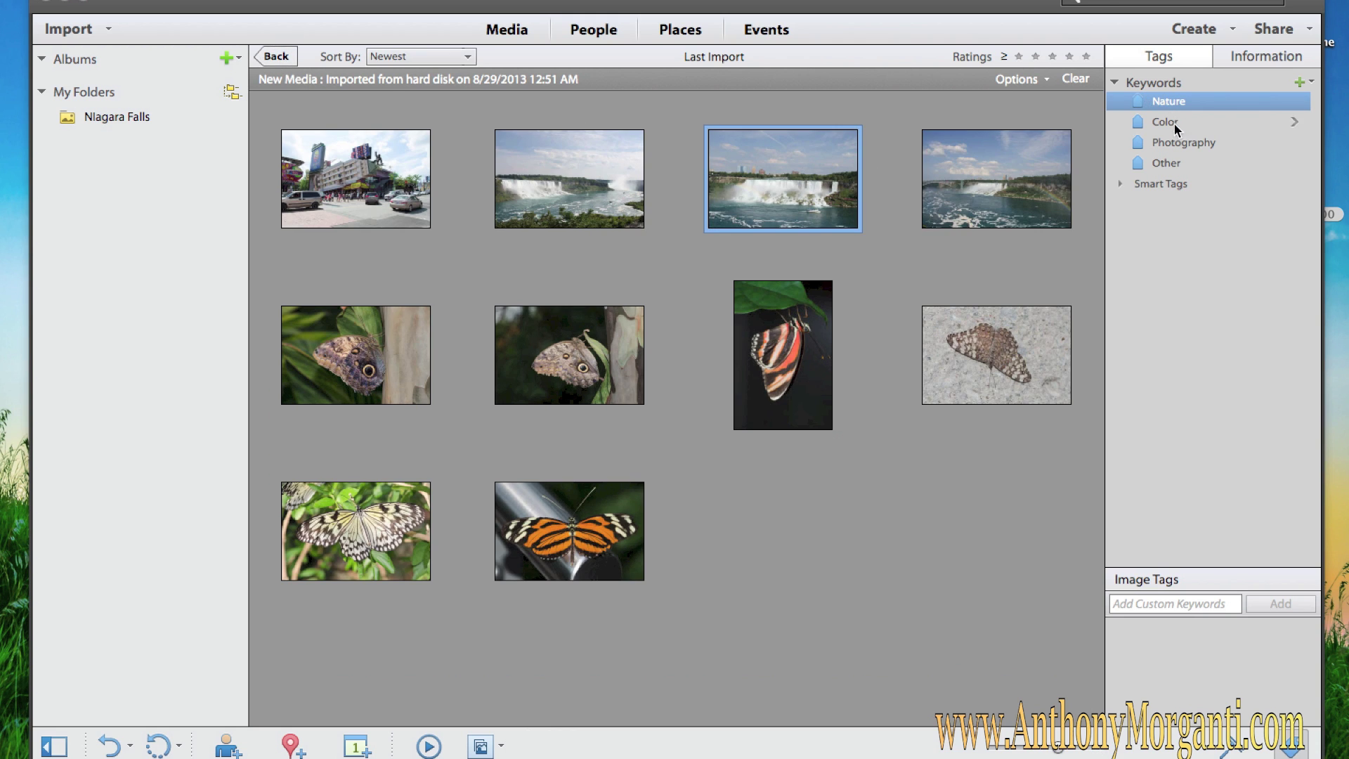
- Create a 'Niagara Falls' keyword tag under the Photography category
{"action": "left_click", "coordinate": [1300, 83]}
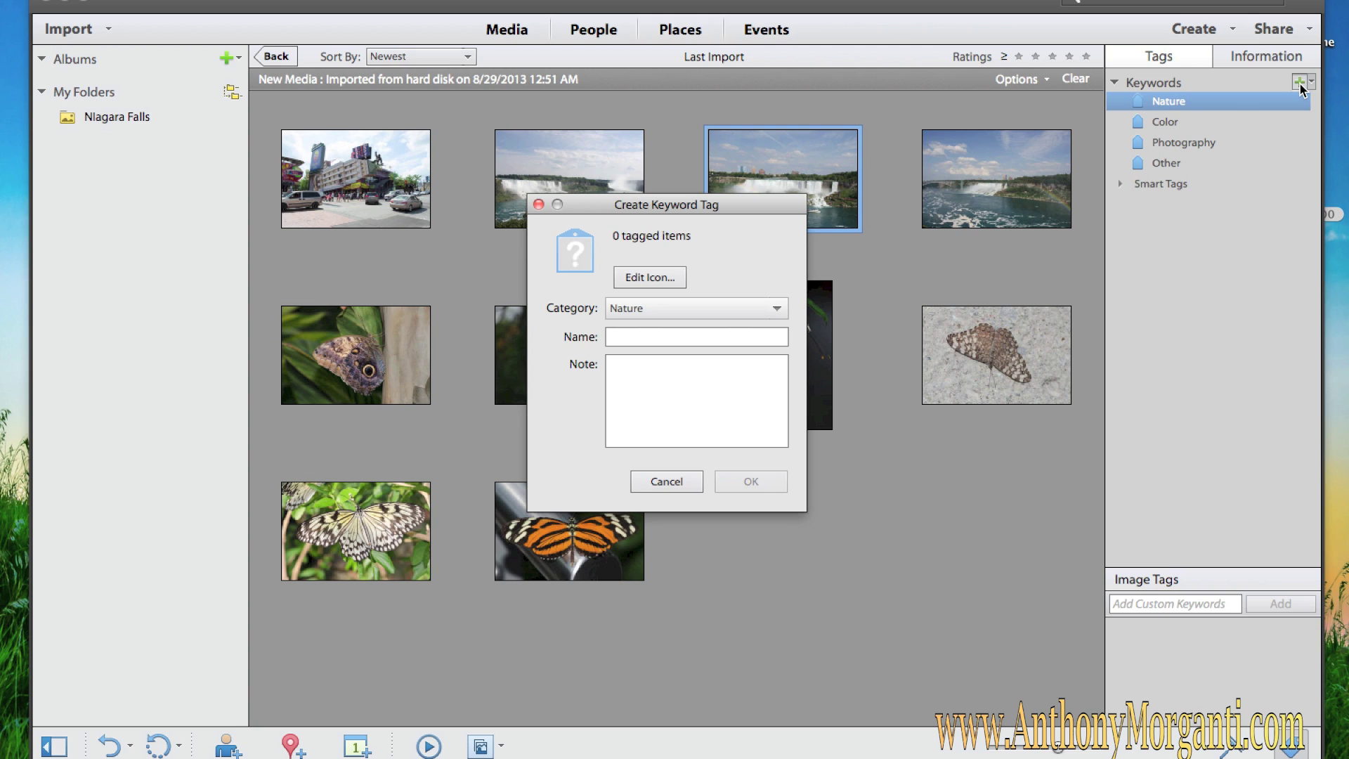
{"action": "type", "text": "Ni"}
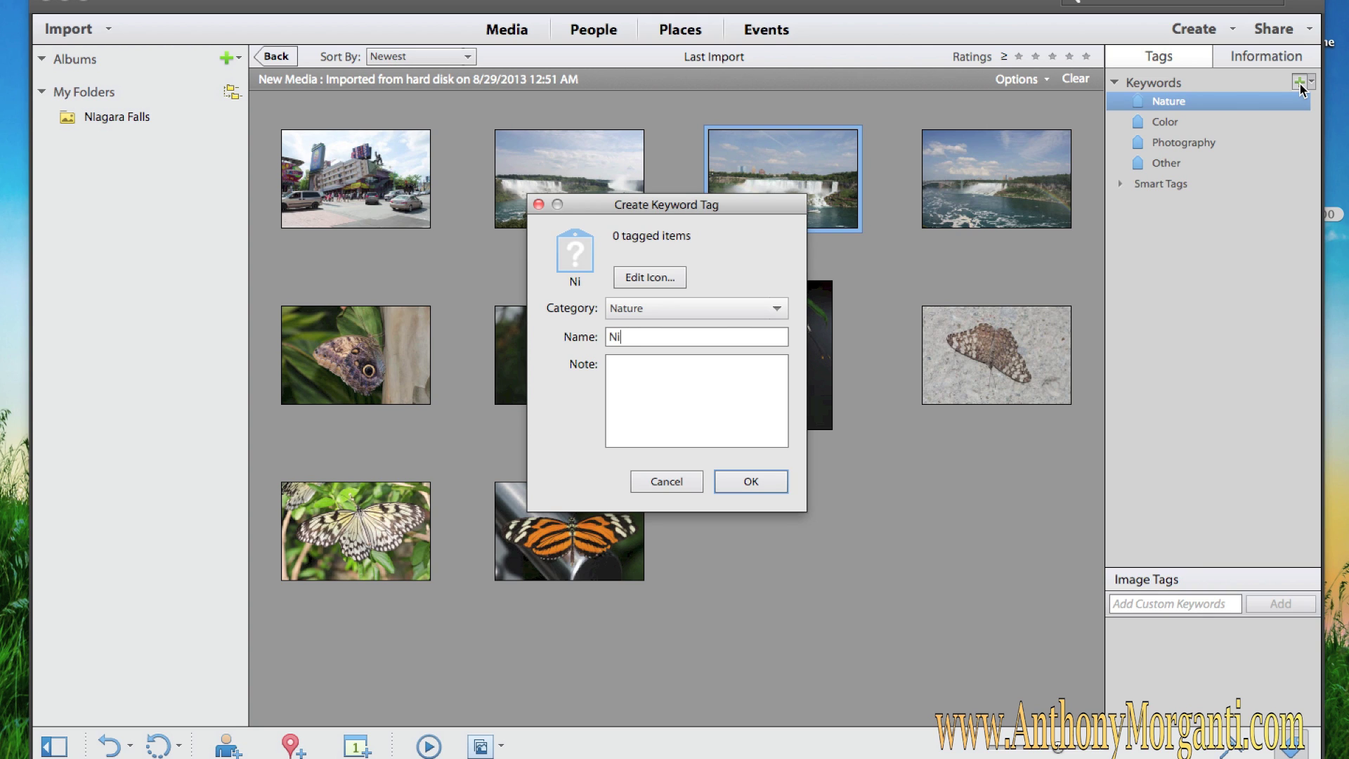
{"action": "type", "text": "agara Falls"}
{"action": "left_click", "coordinate": [712, 311]}
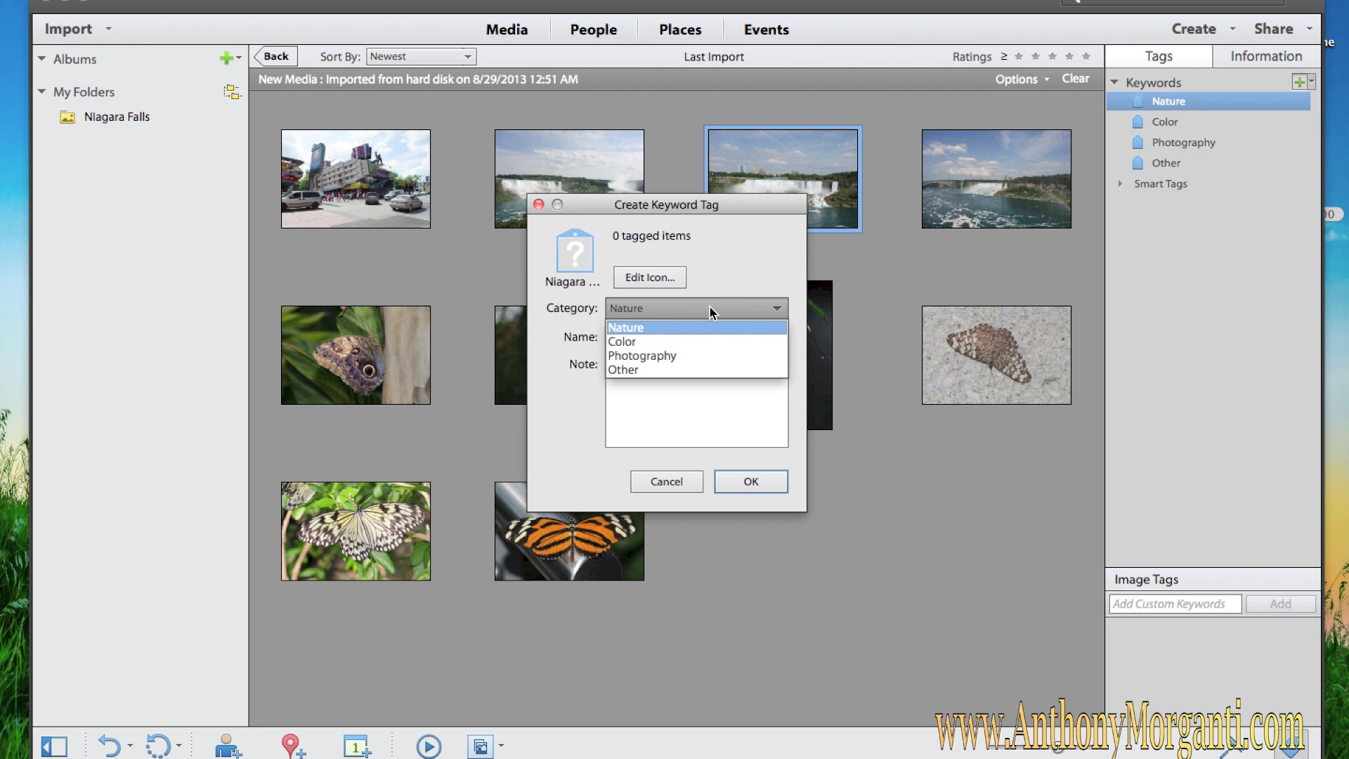
{"action": "left_click", "coordinate": [672, 355]}
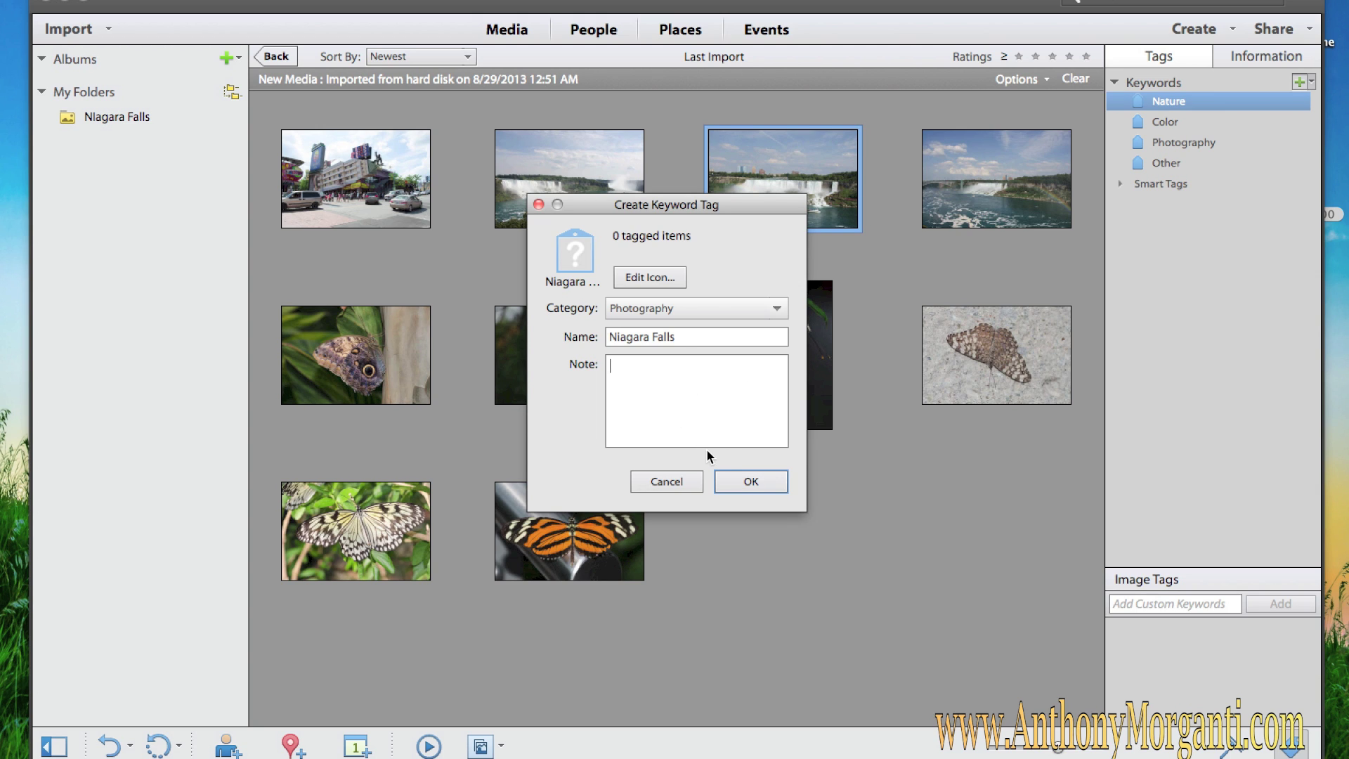
{"action": "left_click", "coordinate": [753, 488]}
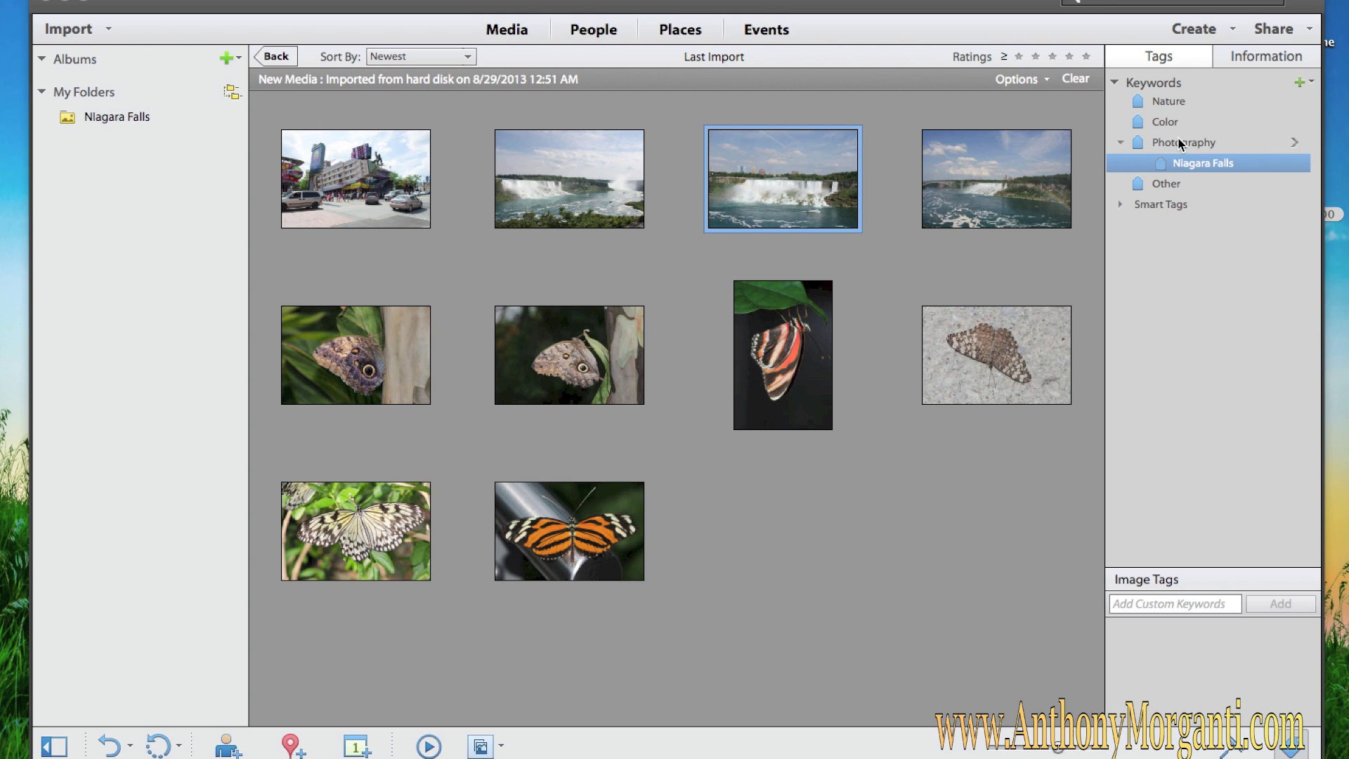
- Tag the three waterfall photos with Niagara Falls
{"action": "left_click_drag", "start_coordinate": [1184, 163], "coordinate": [650, 223]}
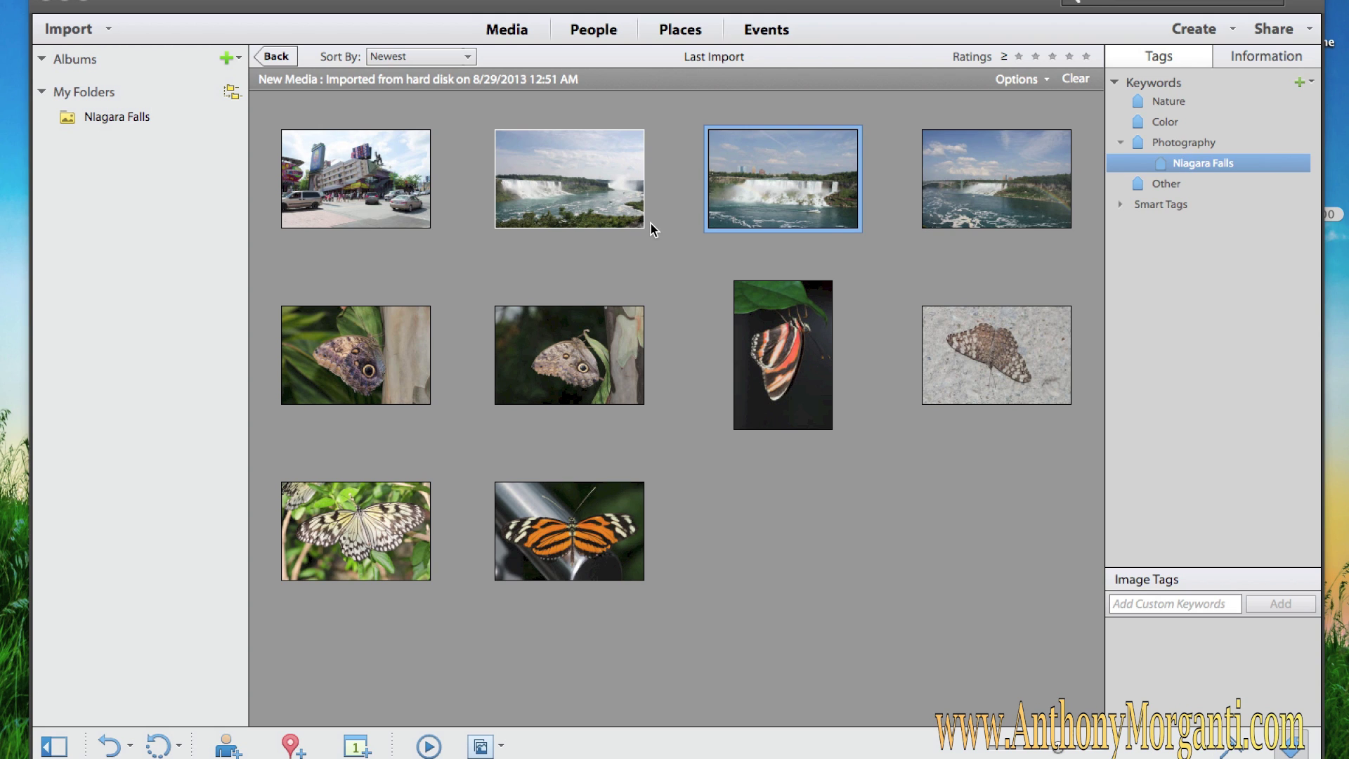
{"action": "left_click_drag", "start_coordinate": [562, 208], "coordinate": [568, 171]}
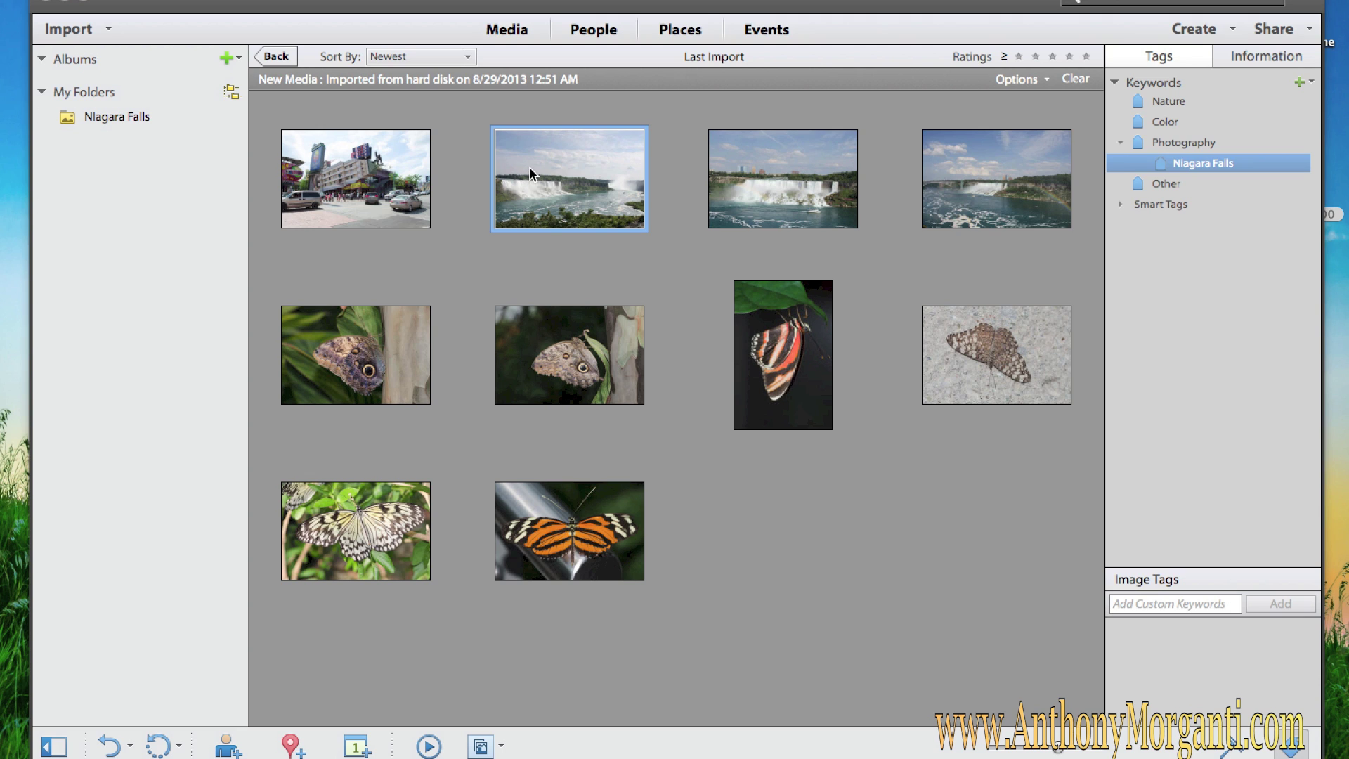
{"action": "left_click", "coordinate": [1002, 175], "text": "shift"}
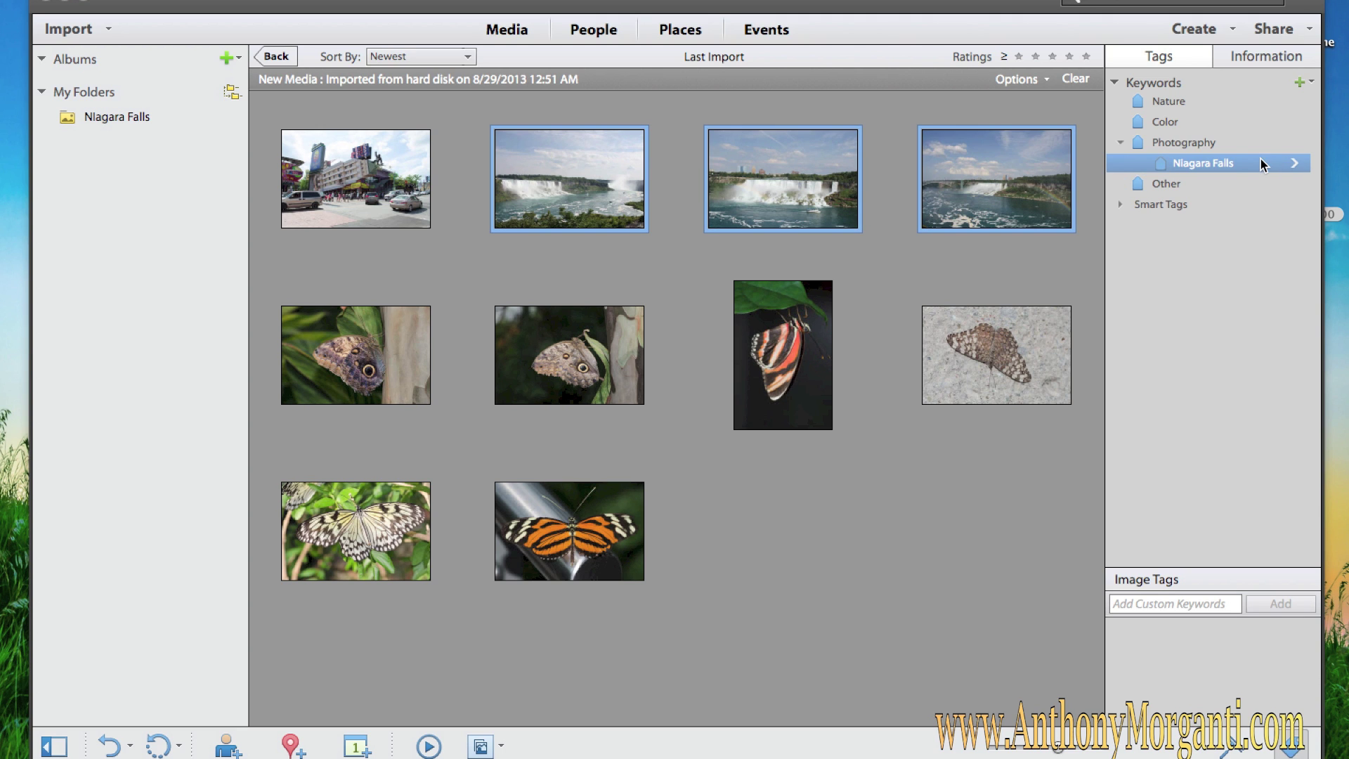
{"action": "left_click_drag", "start_coordinate": [1260, 161], "coordinate": [967, 184]}
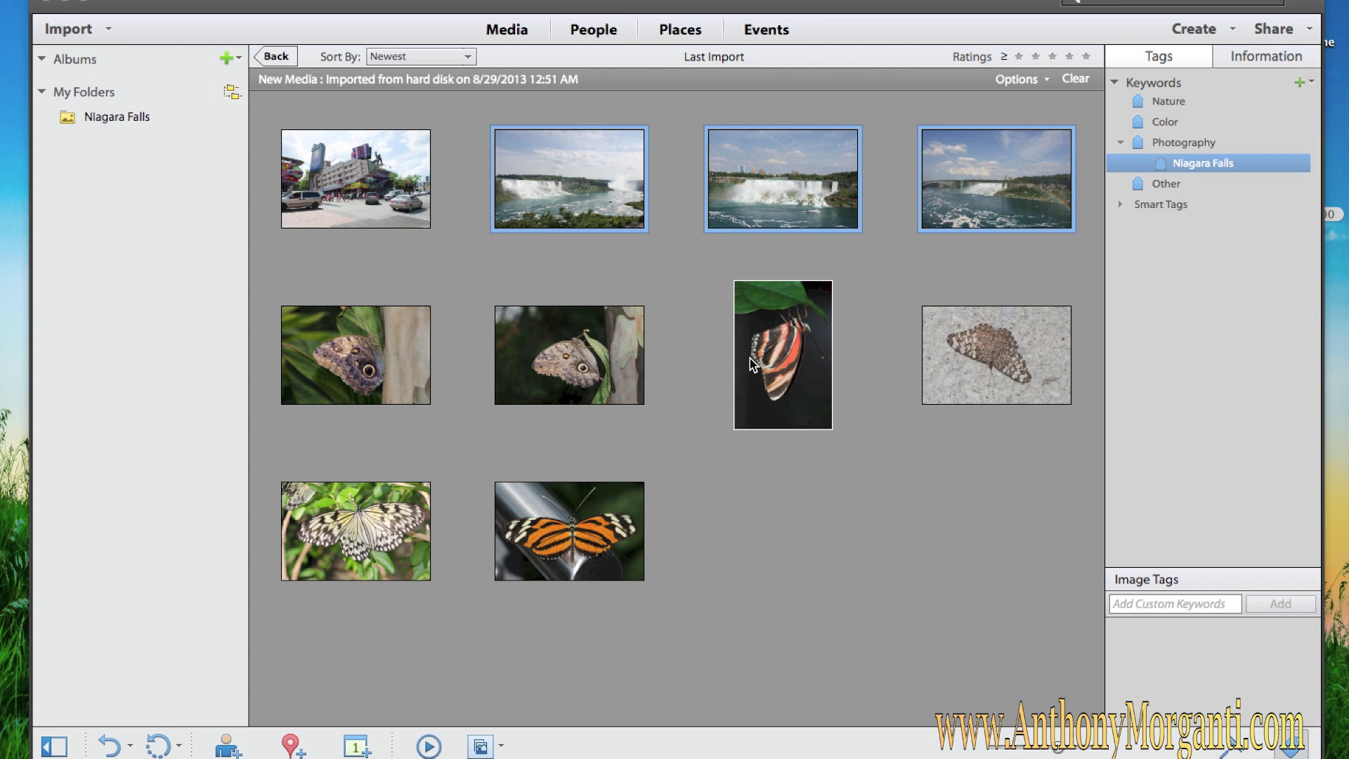
- Pin all ten photos at Niagara Falls, ON, Canada in the Places map
{"action": "left_click", "coordinate": [680, 34]}
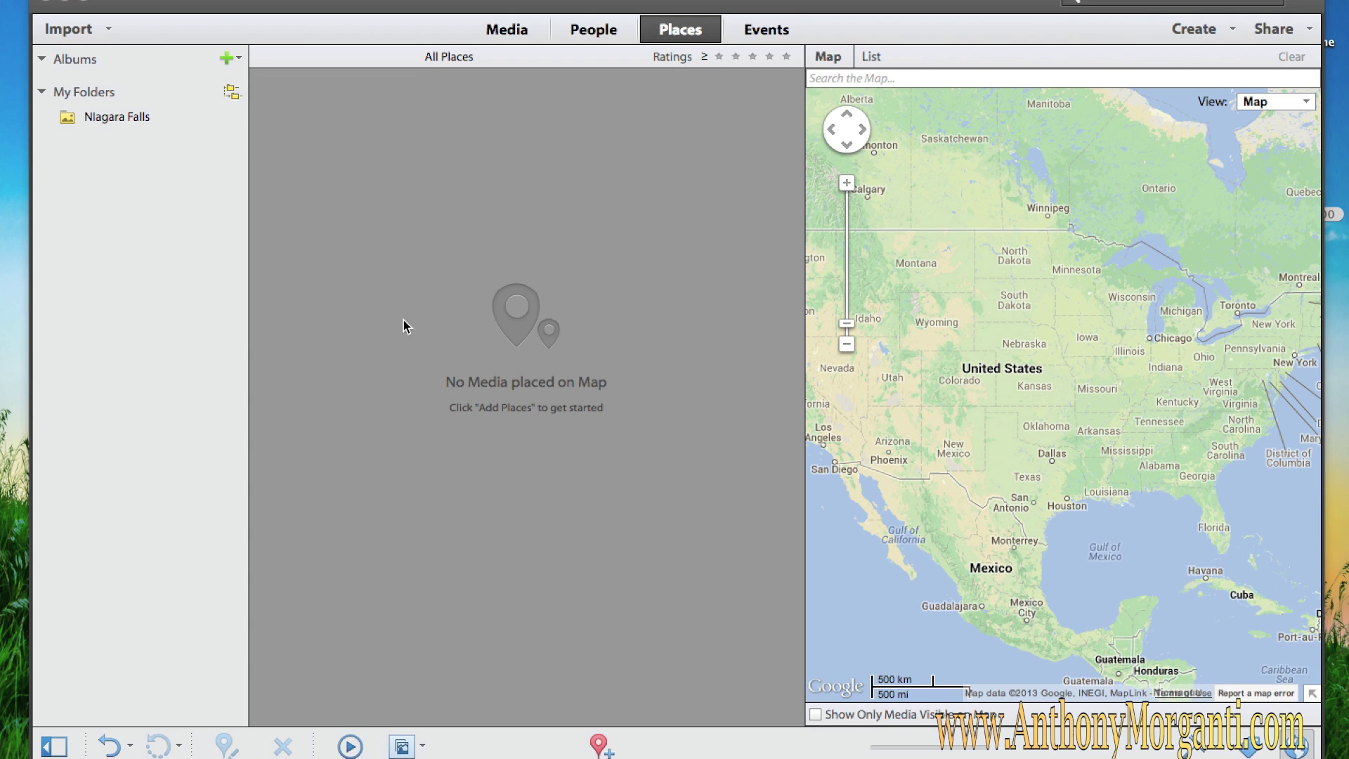
{"action": "left_click", "coordinate": [598, 745]}
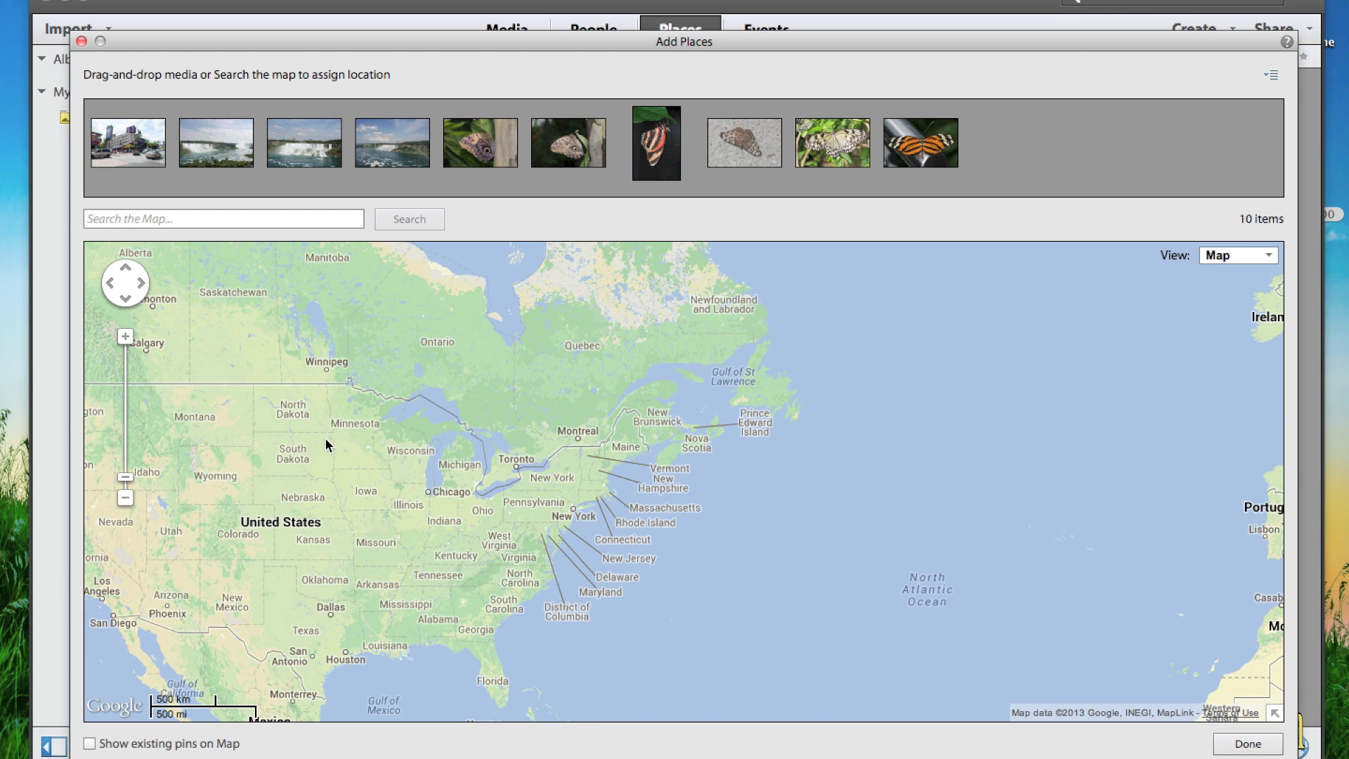
{"action": "left_click", "coordinate": [140, 218]}
{"action": "type", "text": "Niagara"}
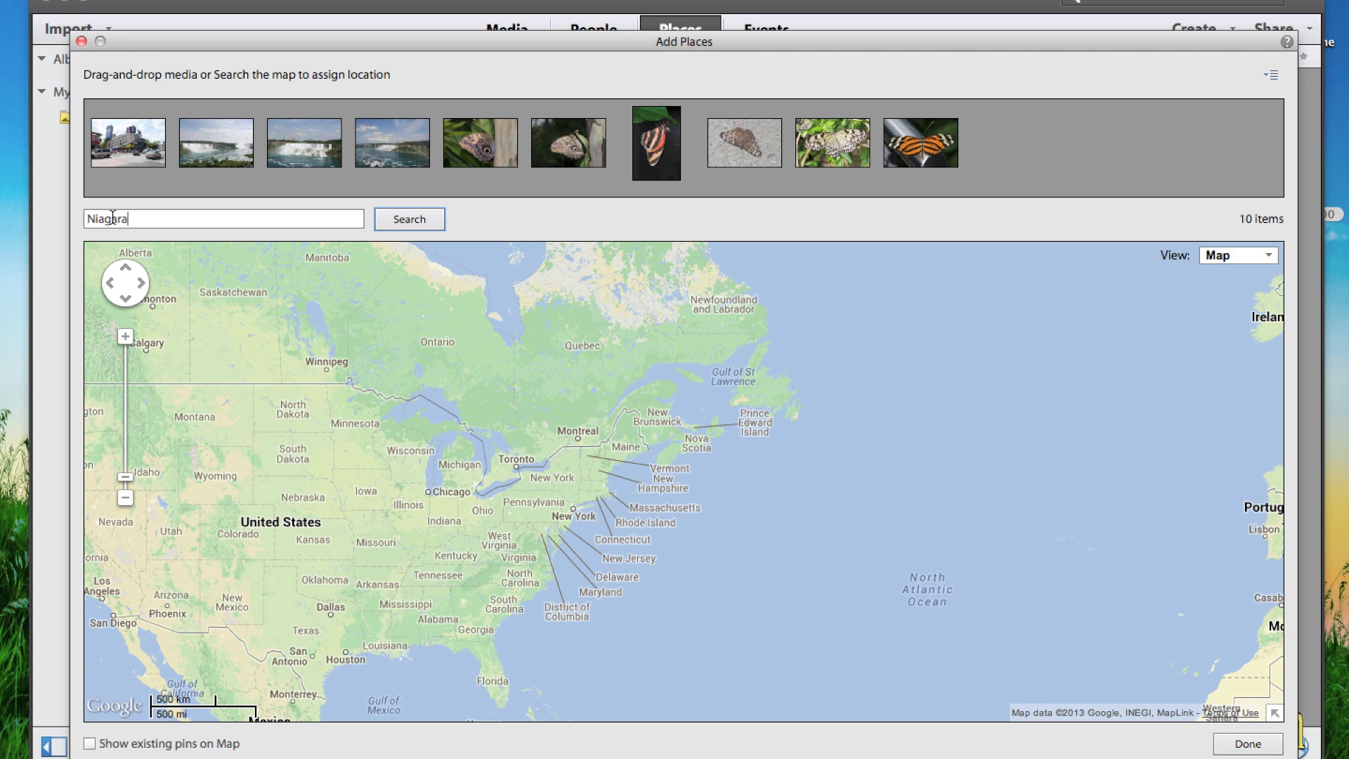
{"action": "type", "text": " Falls, On"}
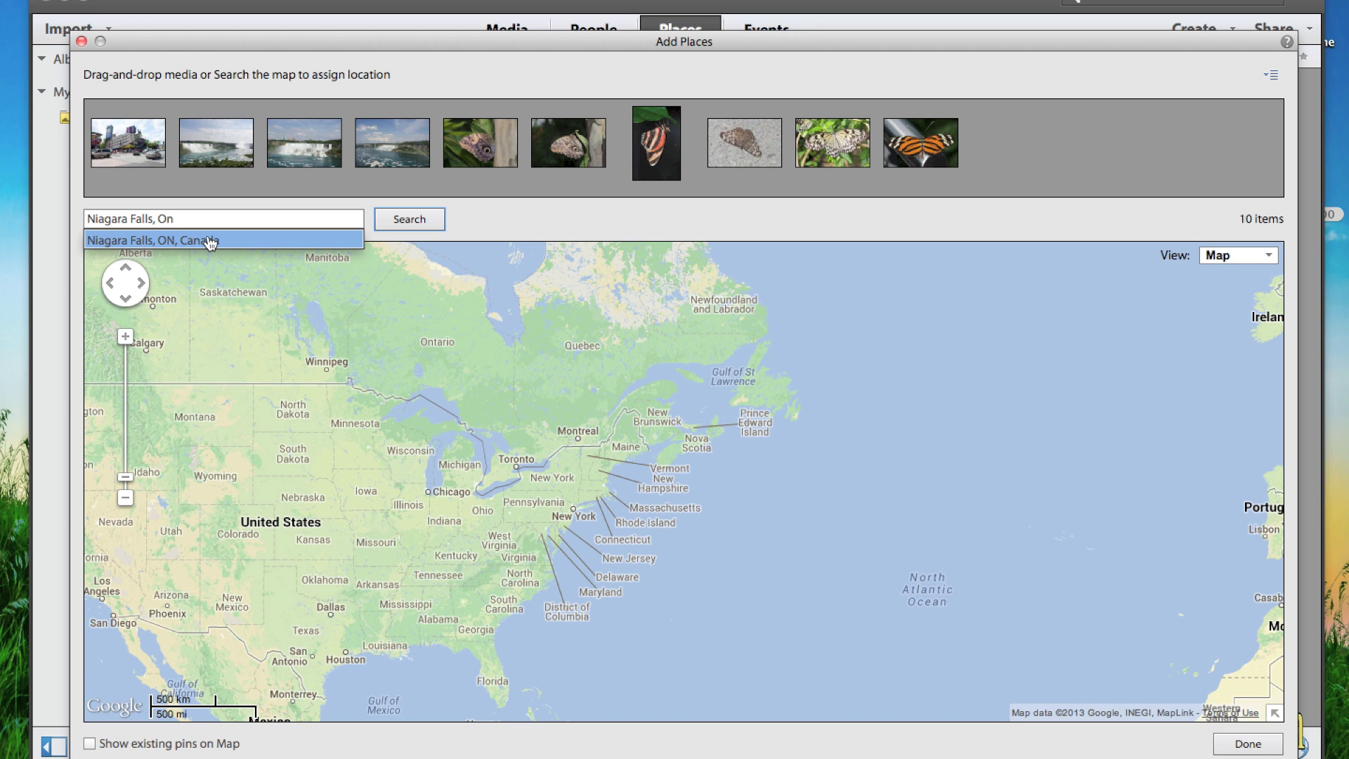
{"action": "left_click", "coordinate": [208, 240]}
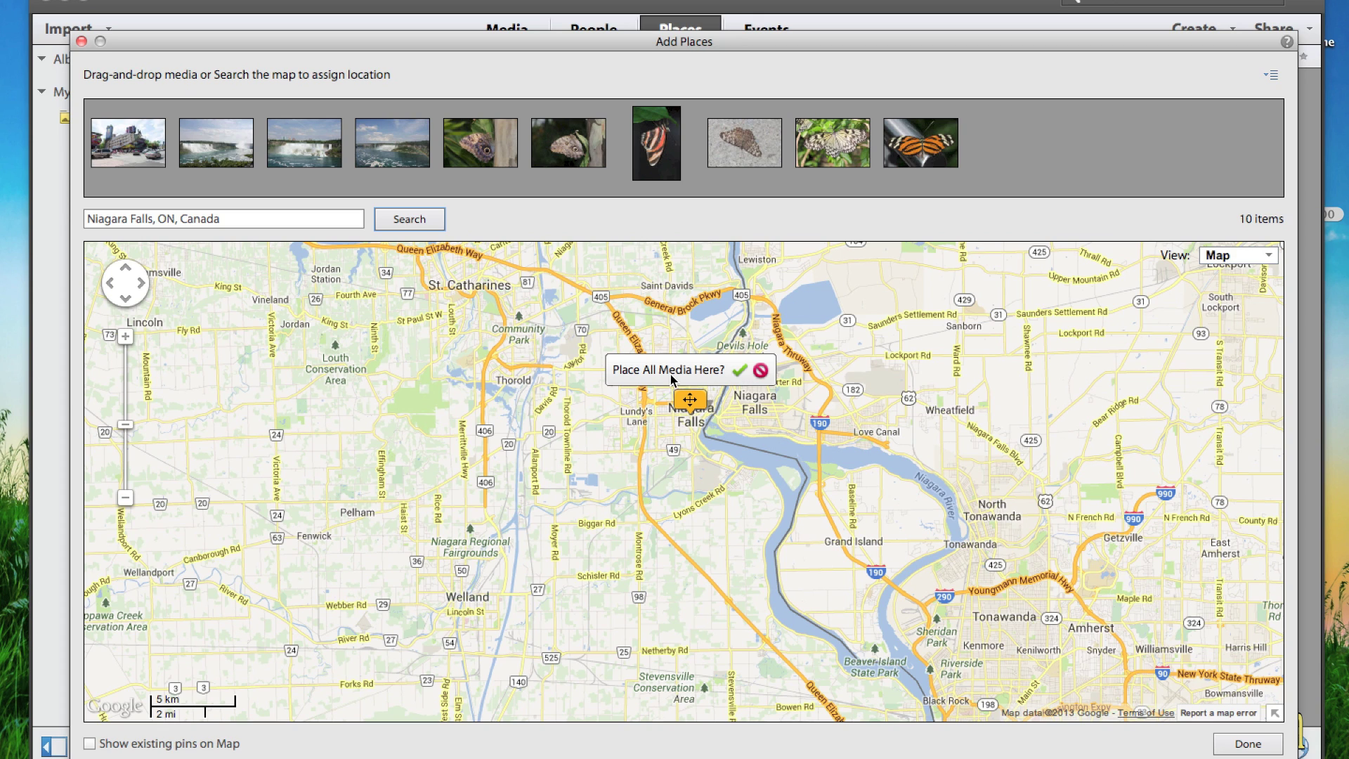
{"action": "left_click", "coordinate": [737, 370]}
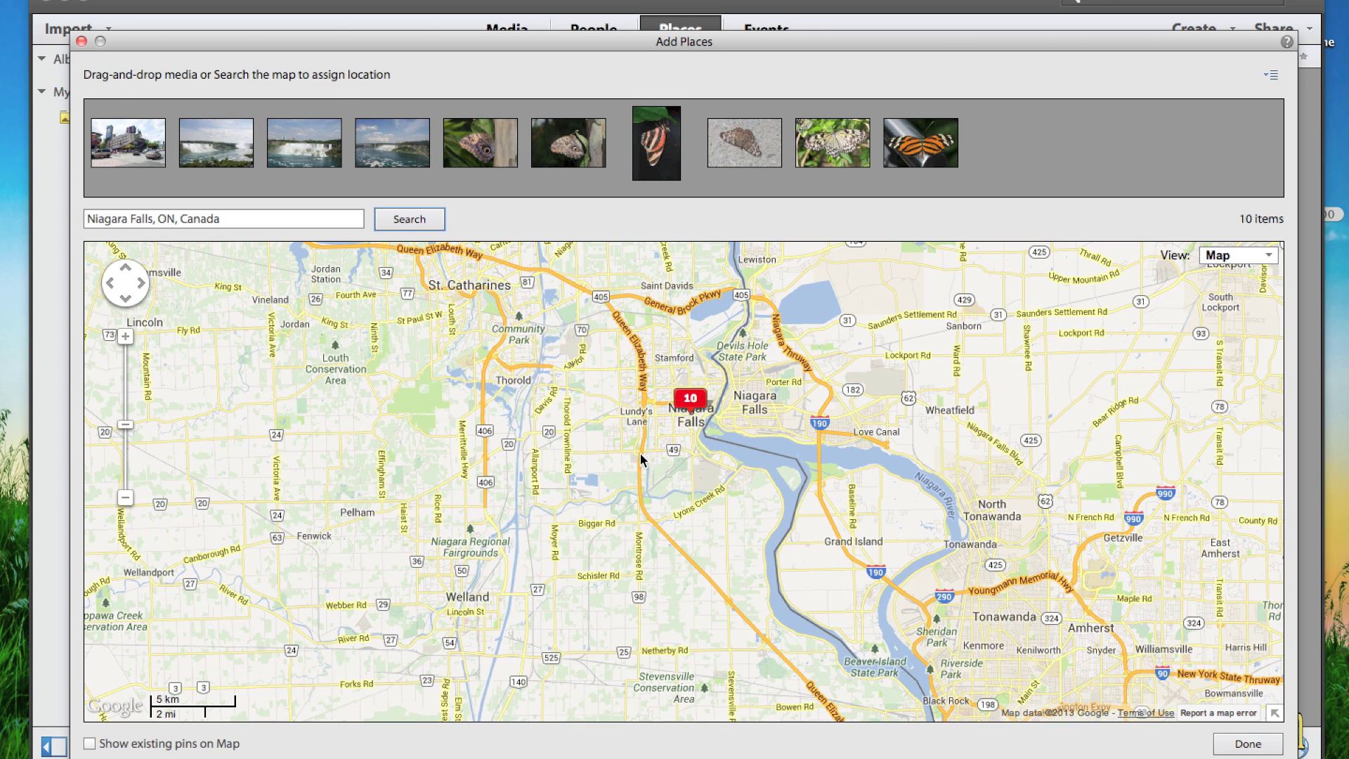
{"action": "left_click", "coordinate": [1248, 744]}
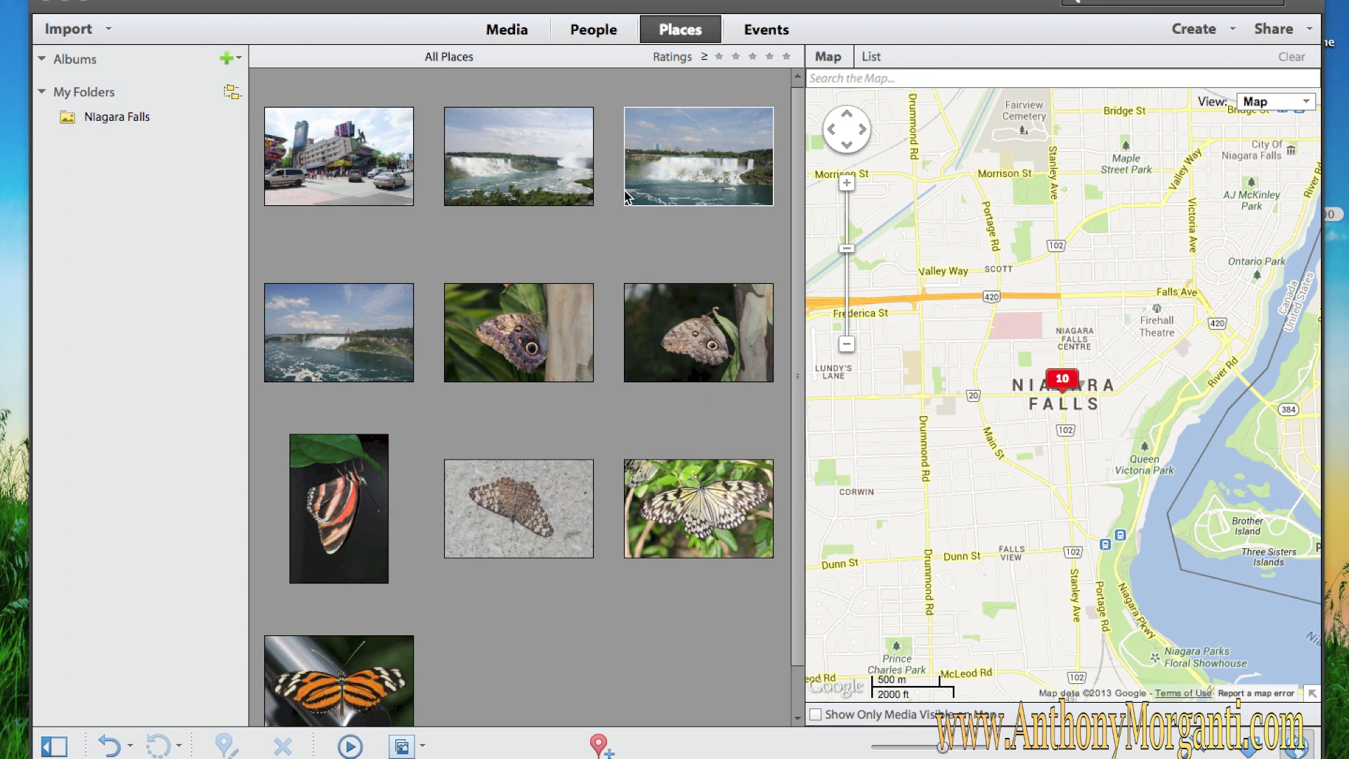
{"action": "left_click", "coordinate": [679, 144]}
{"action": "left_click", "coordinate": [675, 320]}
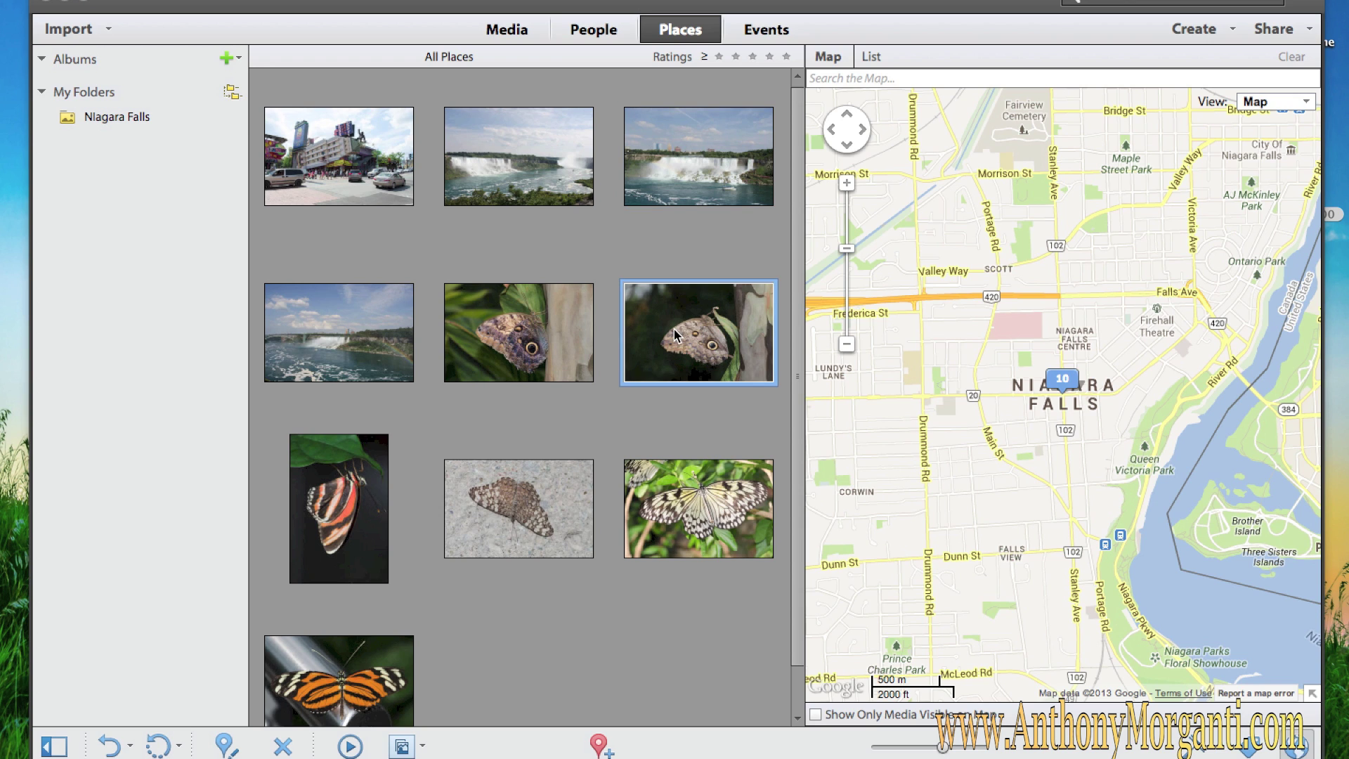
{"action": "left_click", "coordinate": [544, 325]}
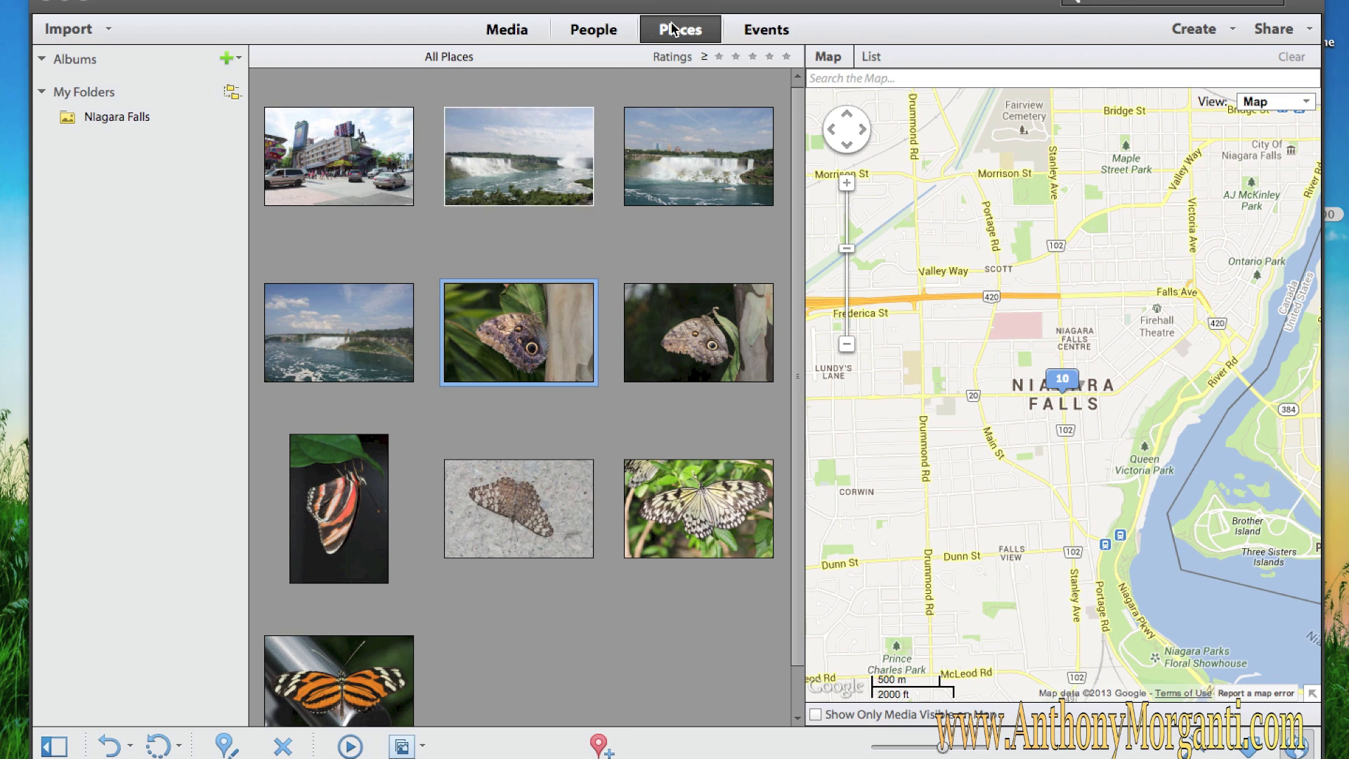
{"action": "left_click", "coordinate": [550, 653]}
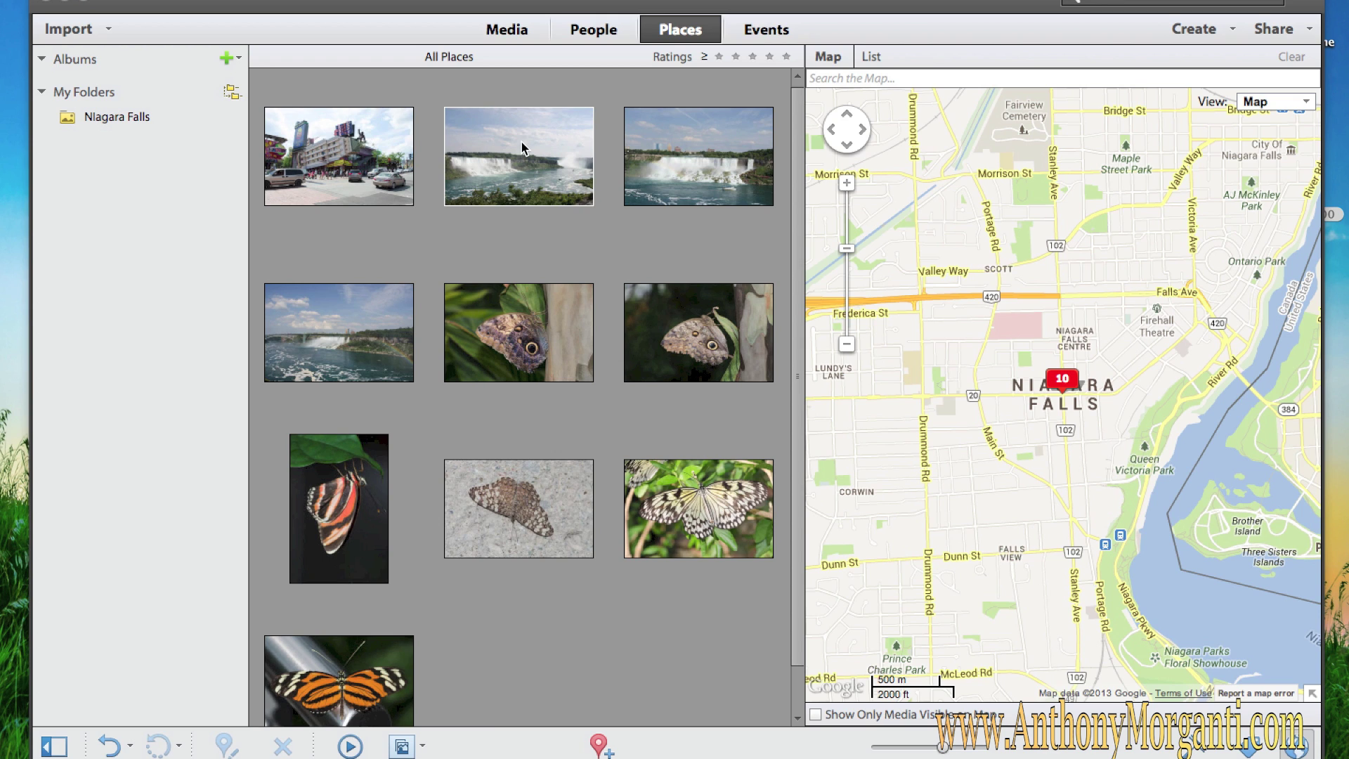
{"action": "left_click", "coordinate": [521, 176]}
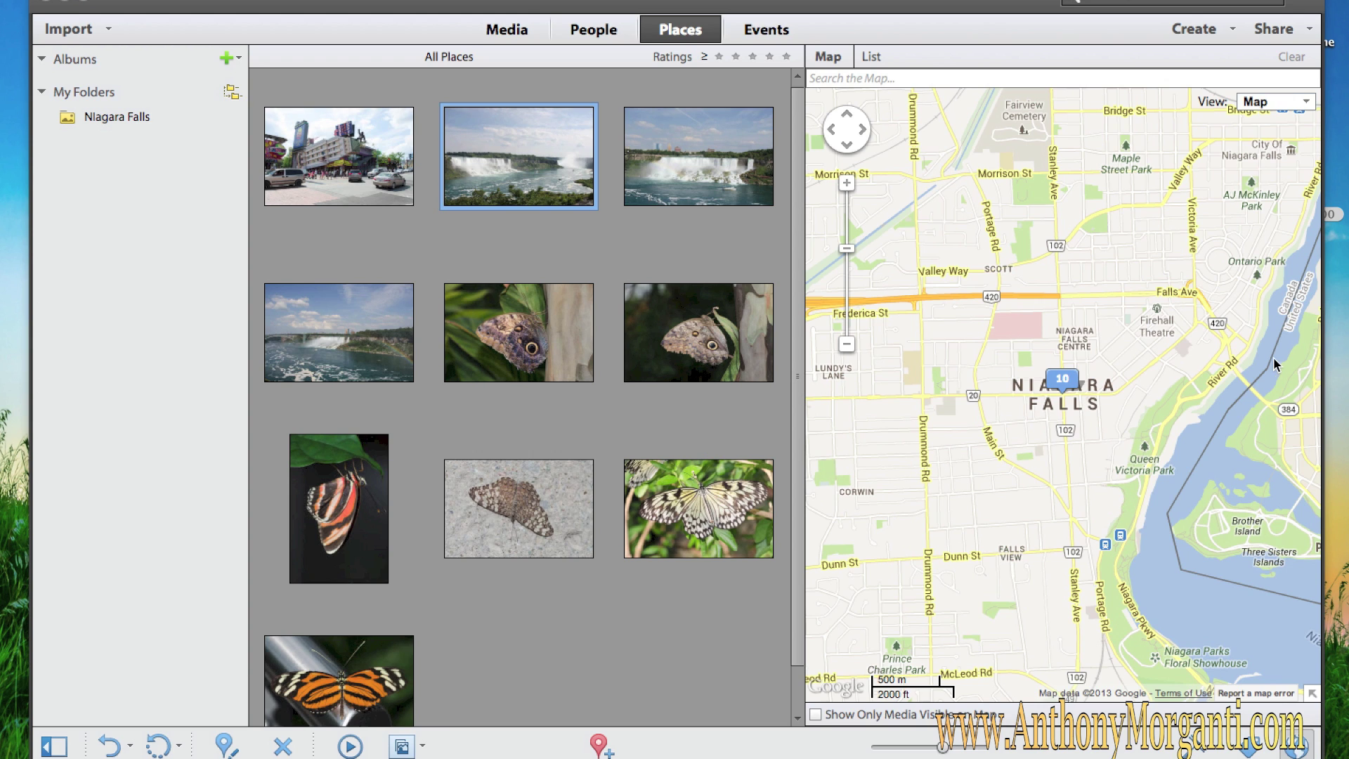
{"action": "left_click", "coordinate": [781, 30]}
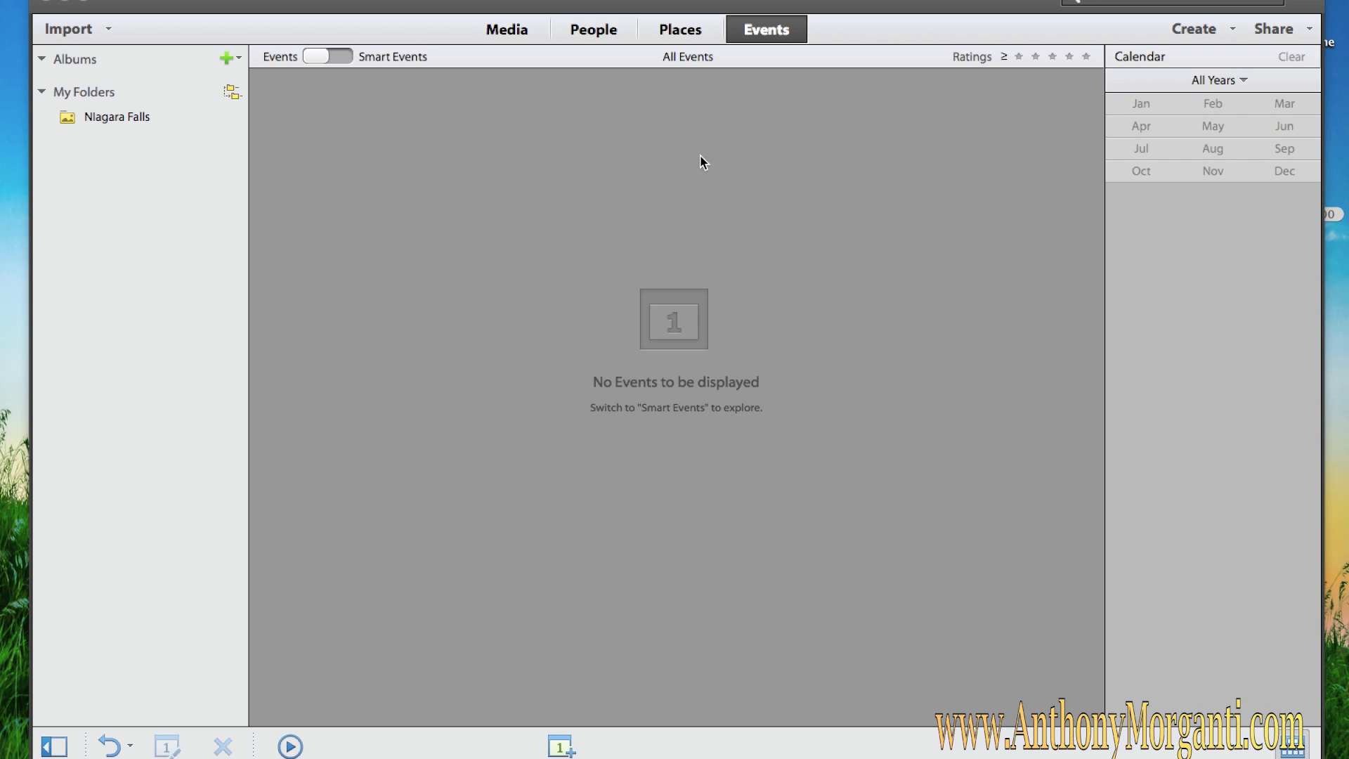
- Go back to the Media grid showing the ten tagged photos
{"action": "left_click", "coordinate": [496, 31]}
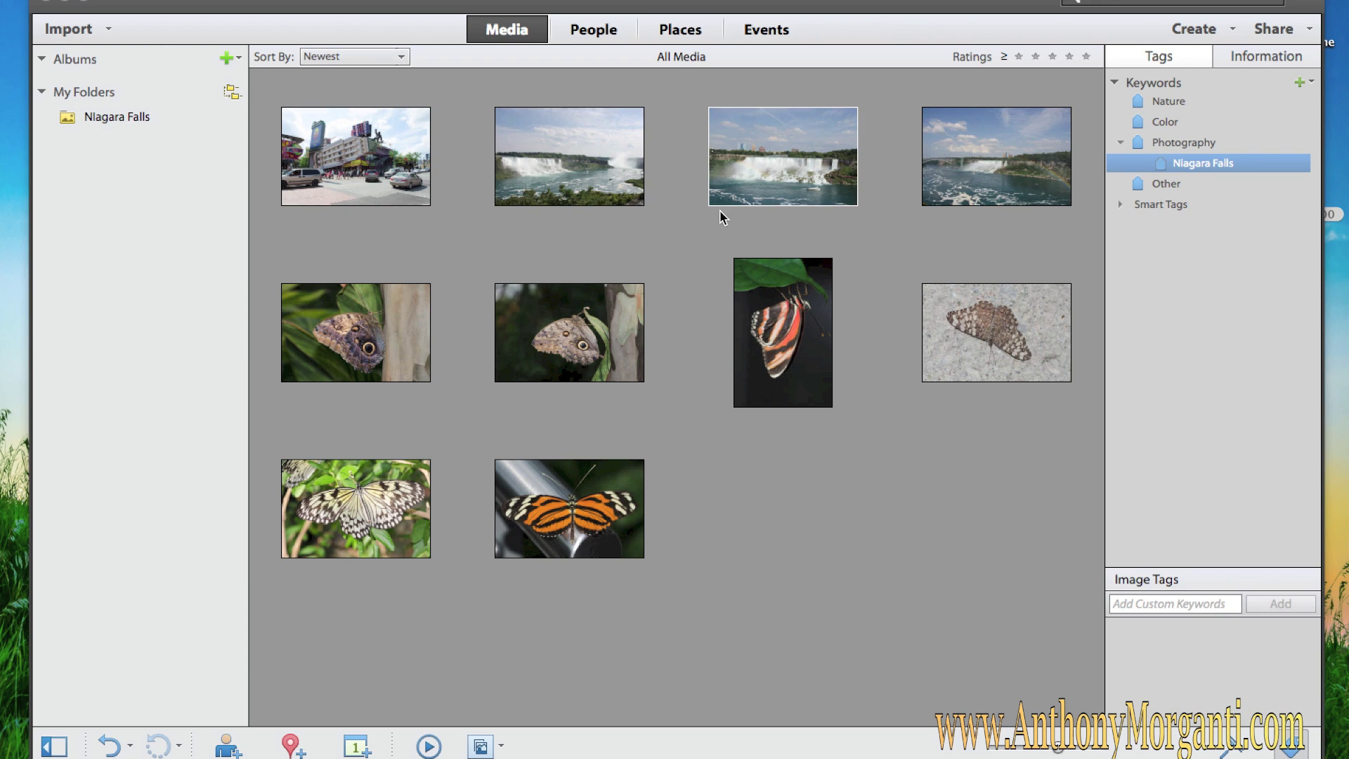